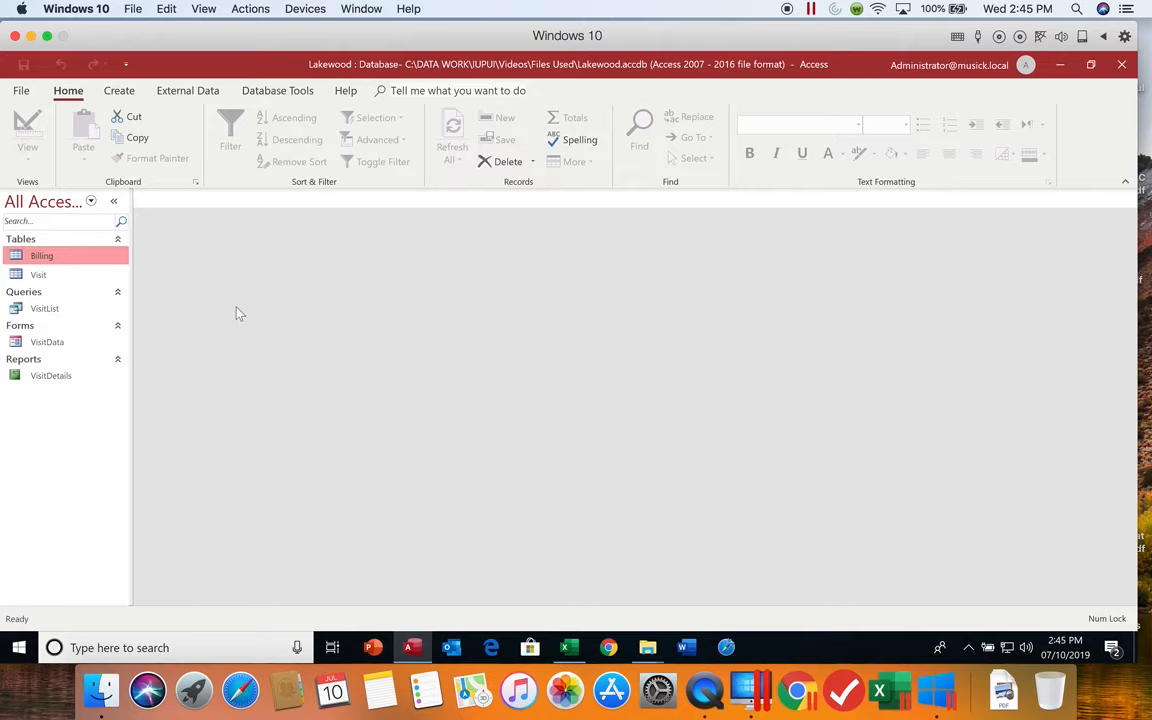
- Start importing objects from the Access database Support_AC_2_Taylor.accdb into the current database
{"action": "left_click", "coordinate": [190, 91]}
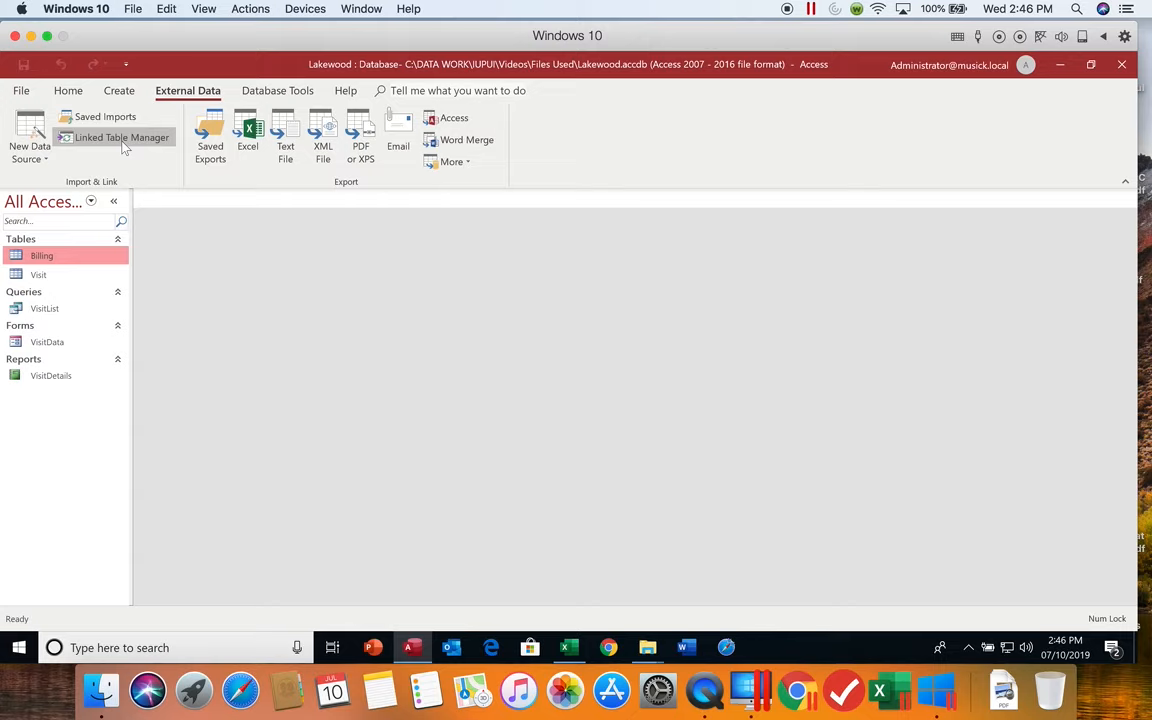
{"action": "left_click", "coordinate": [45, 164]}
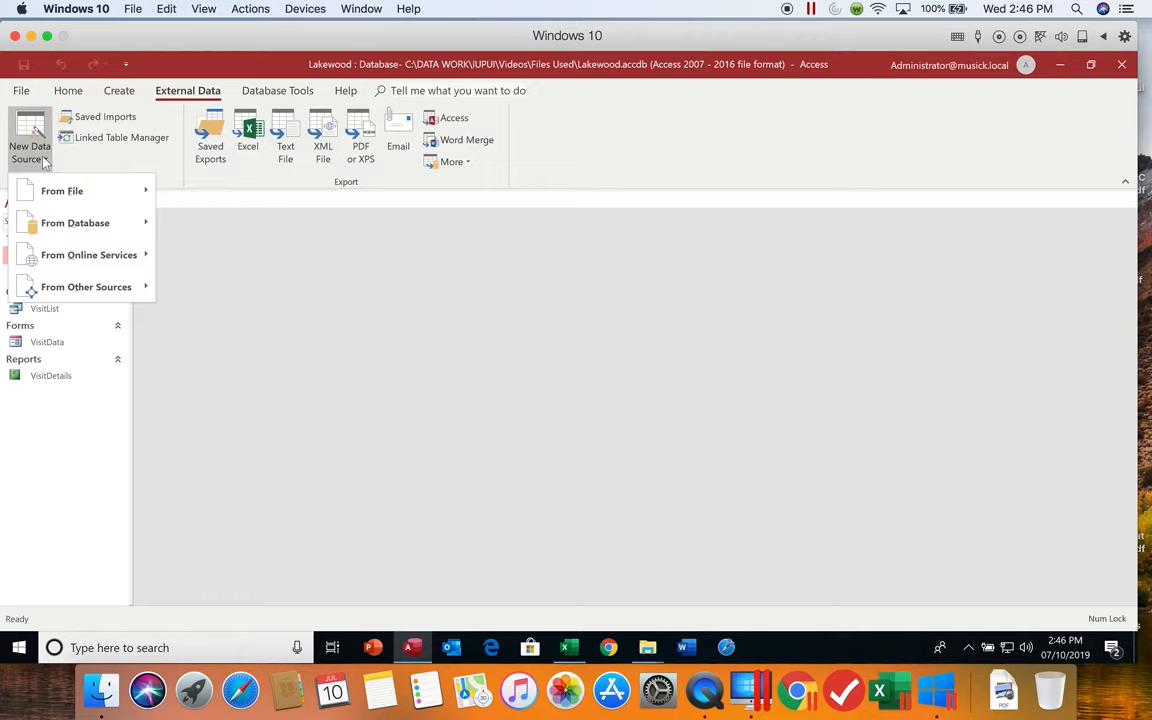
{"action": "mouse_move", "coordinate": [83, 229]}
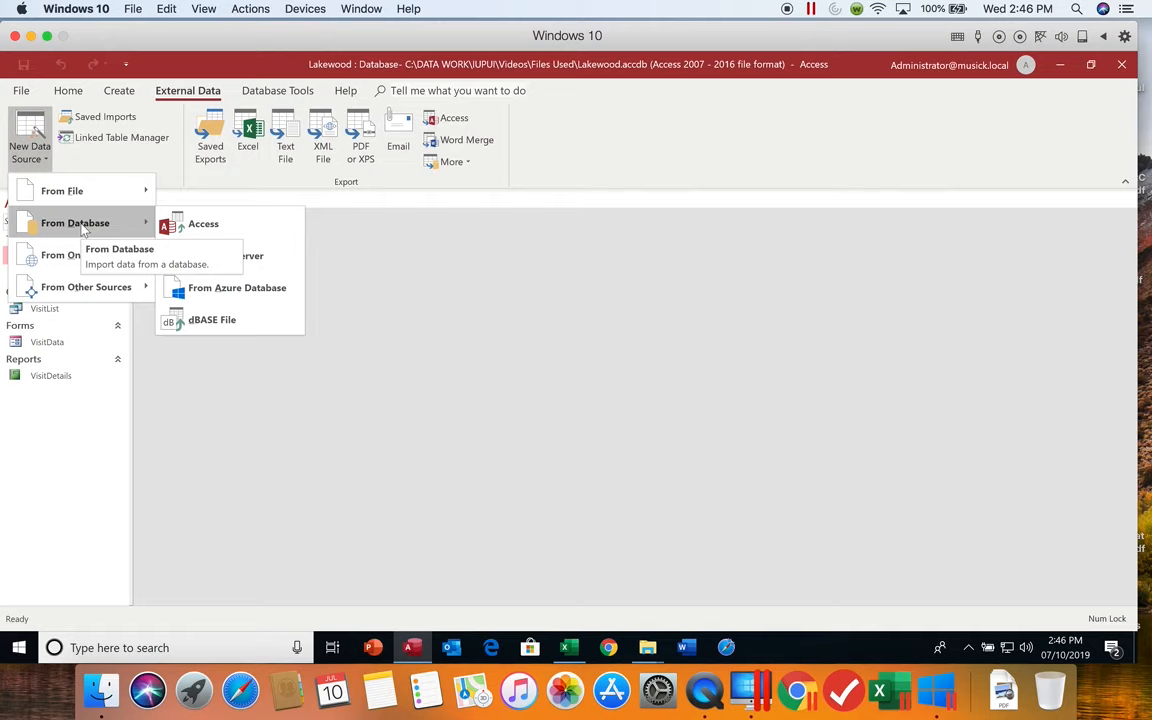
{"action": "left_click", "coordinate": [183, 228]}
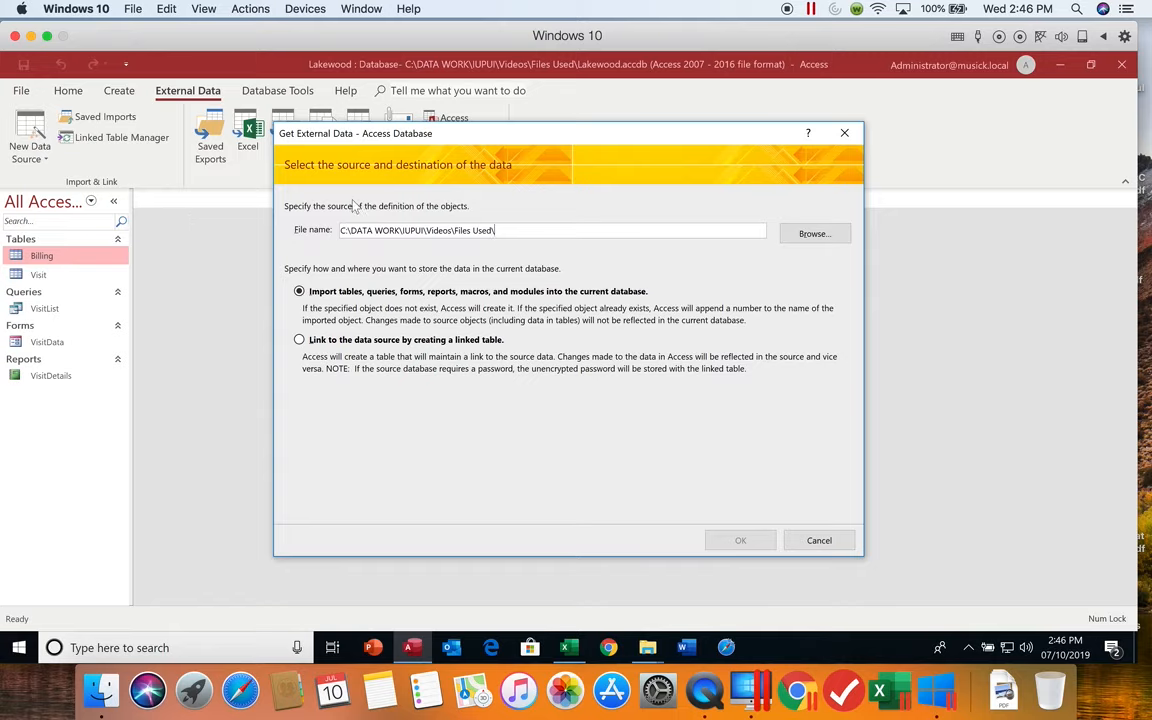
{"action": "left_click", "coordinate": [812, 236]}
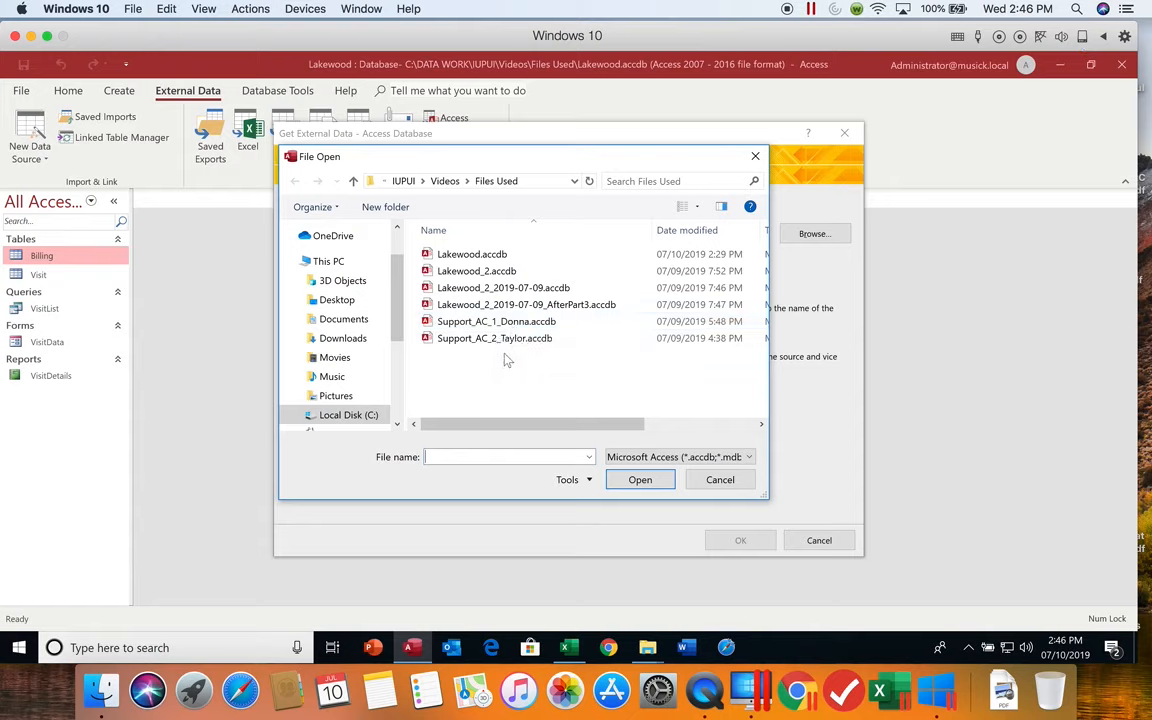
{"action": "left_click", "coordinate": [498, 343]}
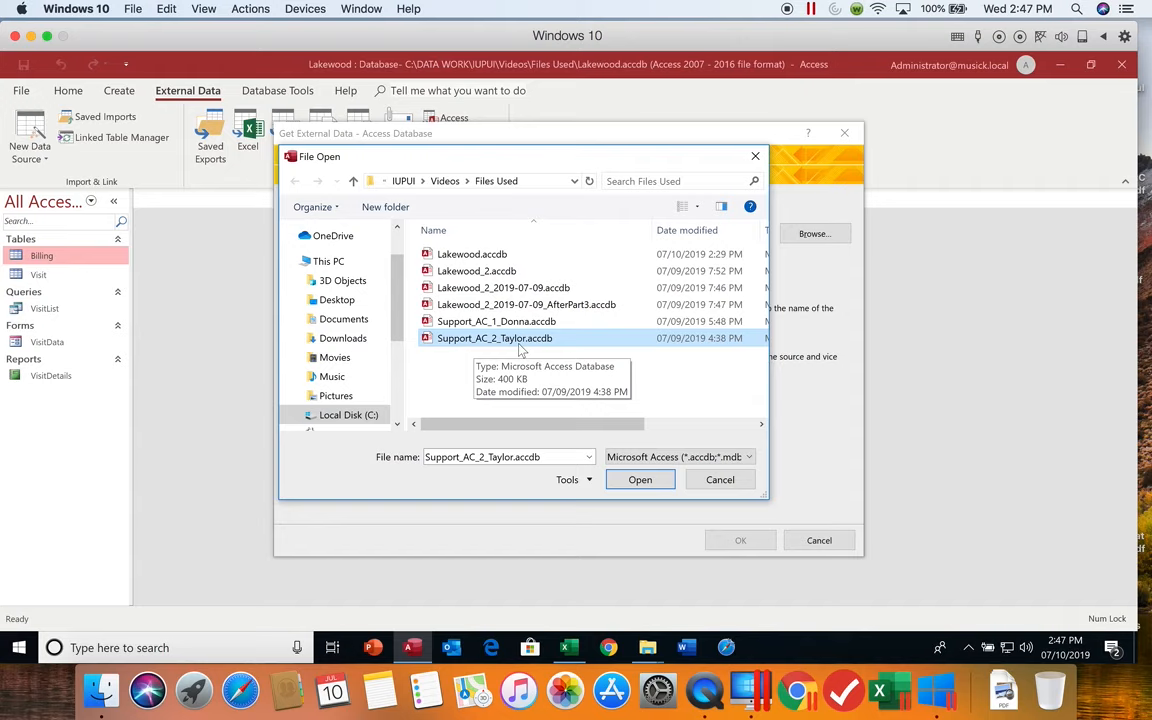
{"action": "left_click", "coordinate": [640, 479]}
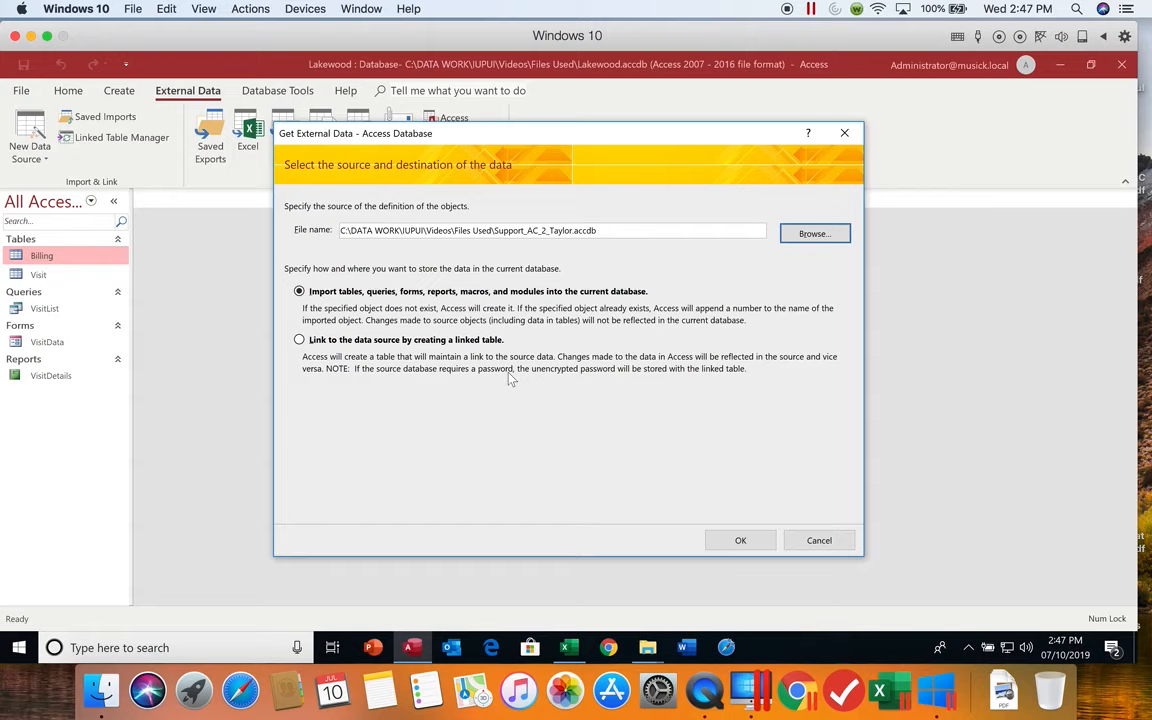
{"action": "left_click", "coordinate": [748, 548]}
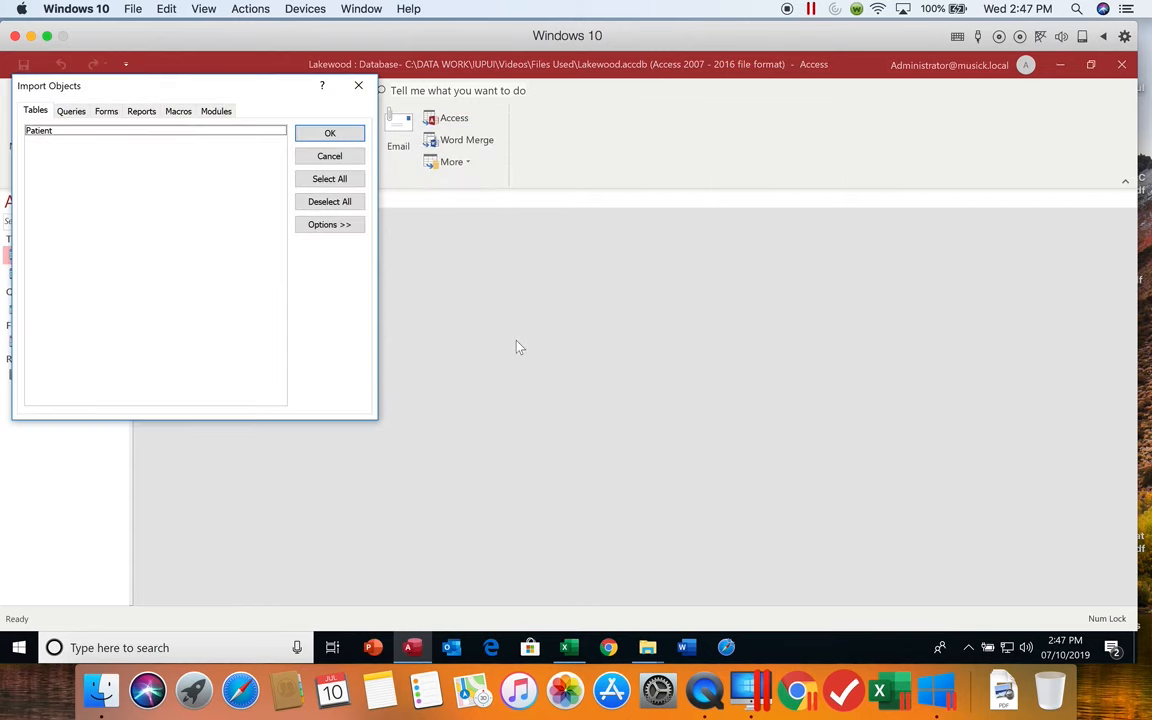
- Import the Patient table with Definition Only, without saving the import steps
{"action": "left_click", "coordinate": [145, 131]}
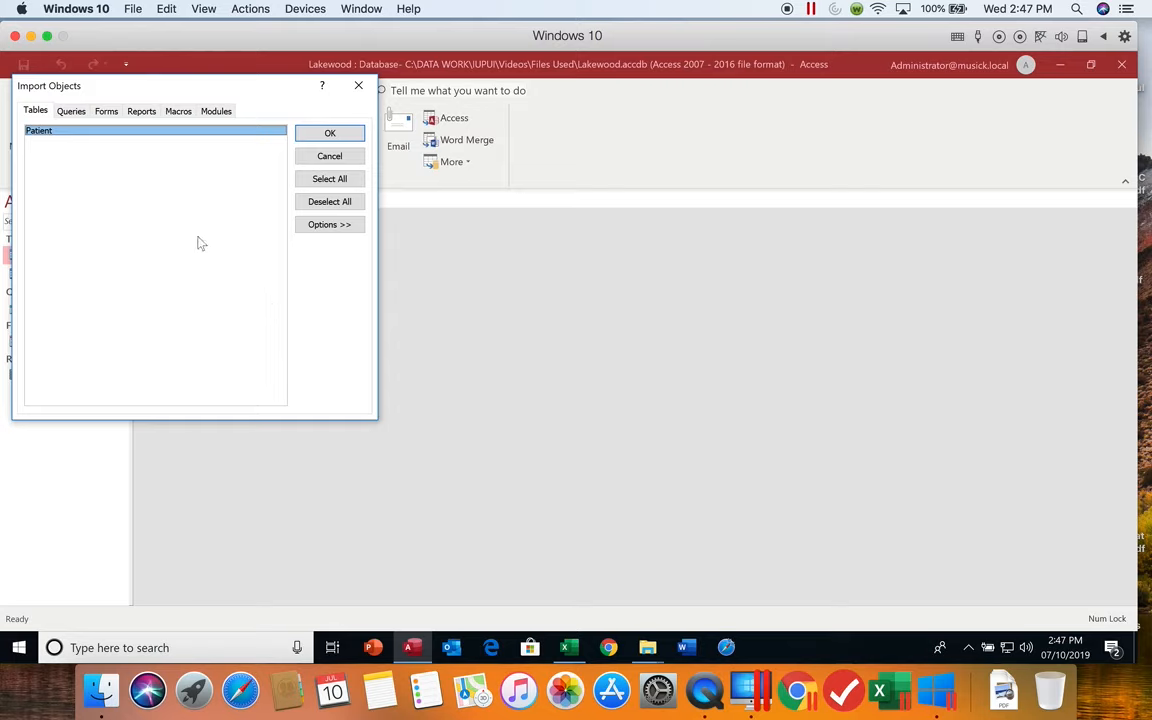
{"action": "left_click", "coordinate": [322, 229]}
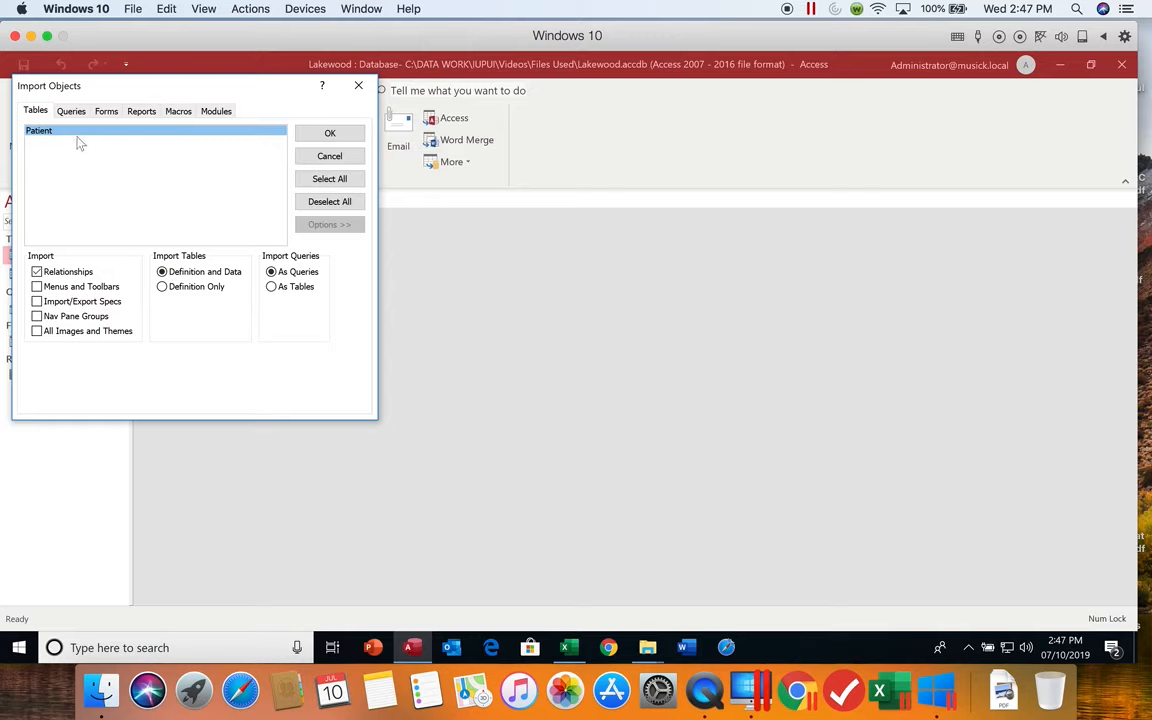
{"action": "left_click", "coordinate": [162, 287]}
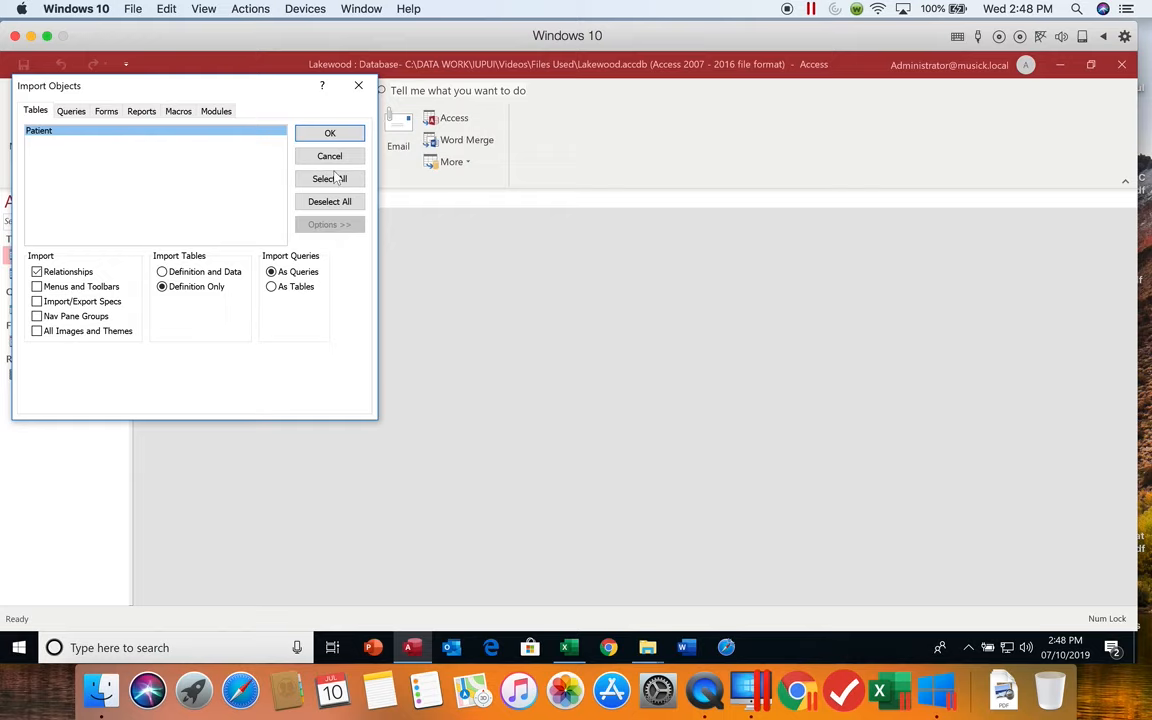
{"action": "left_click", "coordinate": [331, 137]}
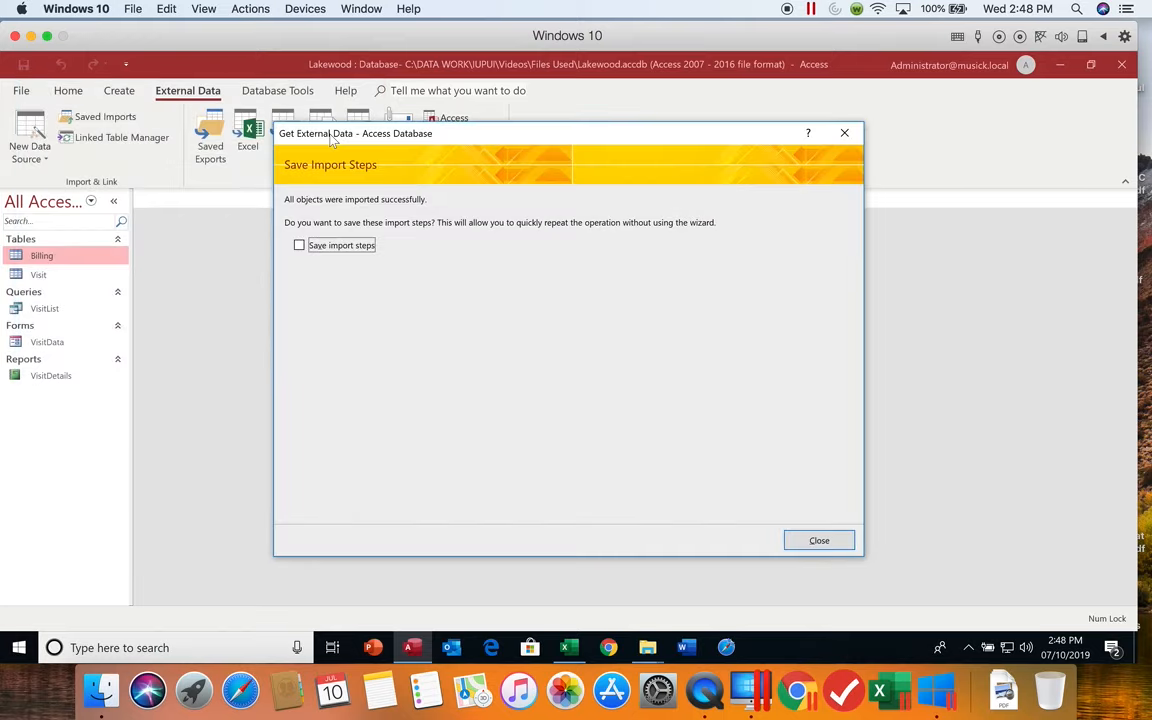
{"action": "left_click", "coordinate": [812, 545]}
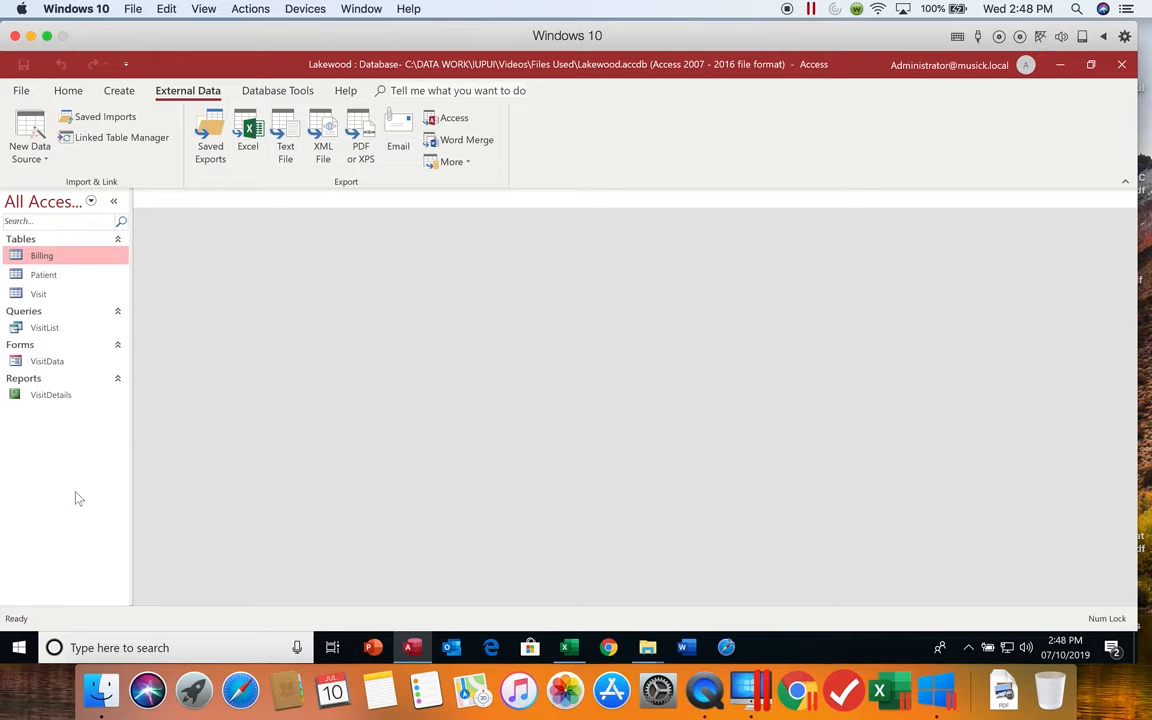
- Open the Patient table in Datasheet view and insert the Quick Start Address fields before the Email field
{"action": "double_click", "coordinate": [60, 276]}
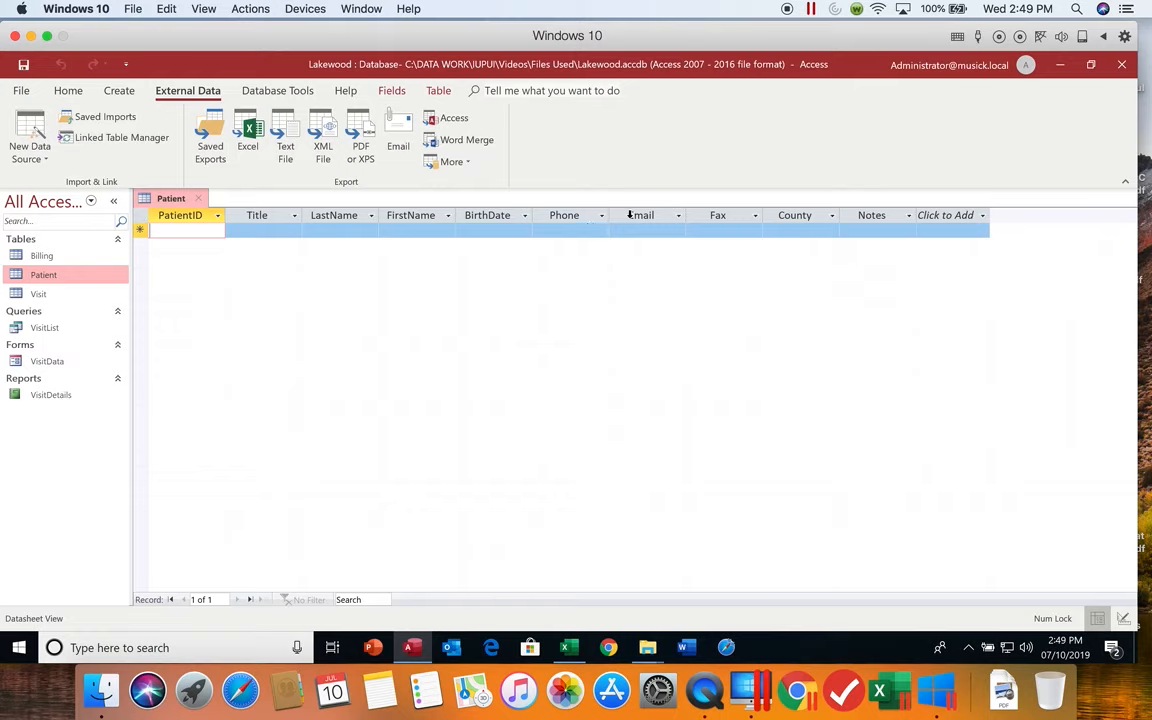
{"action": "left_click", "coordinate": [629, 215]}
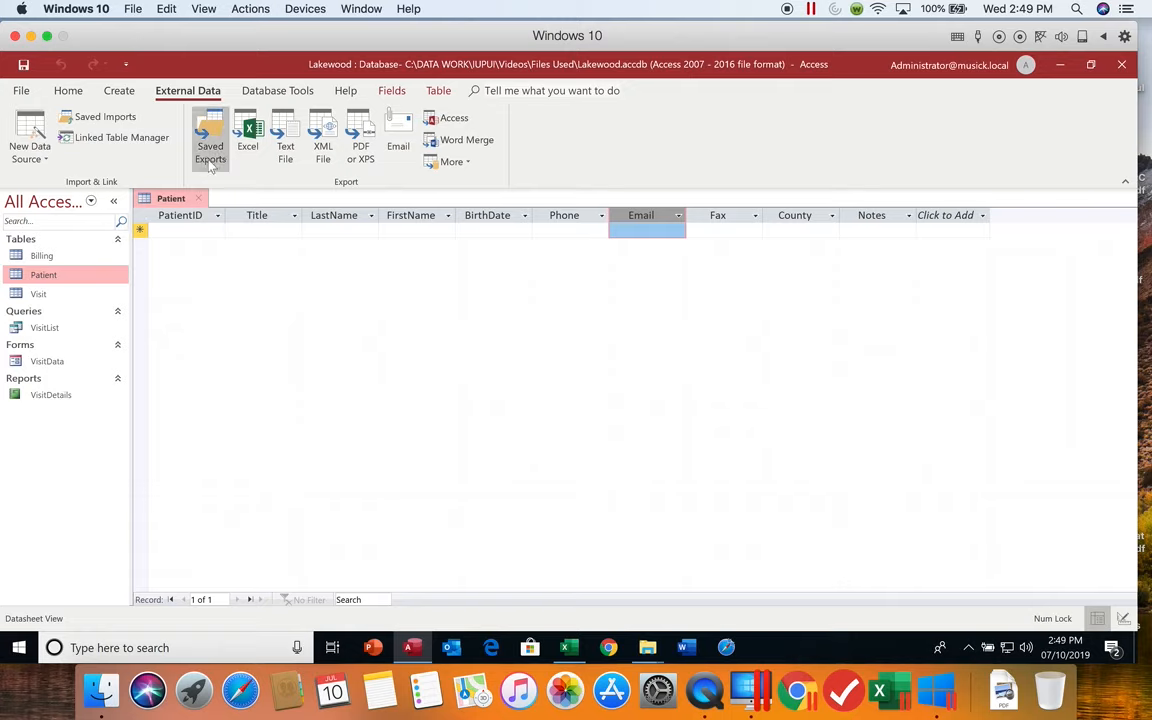
{"action": "left_click", "coordinate": [392, 91]}
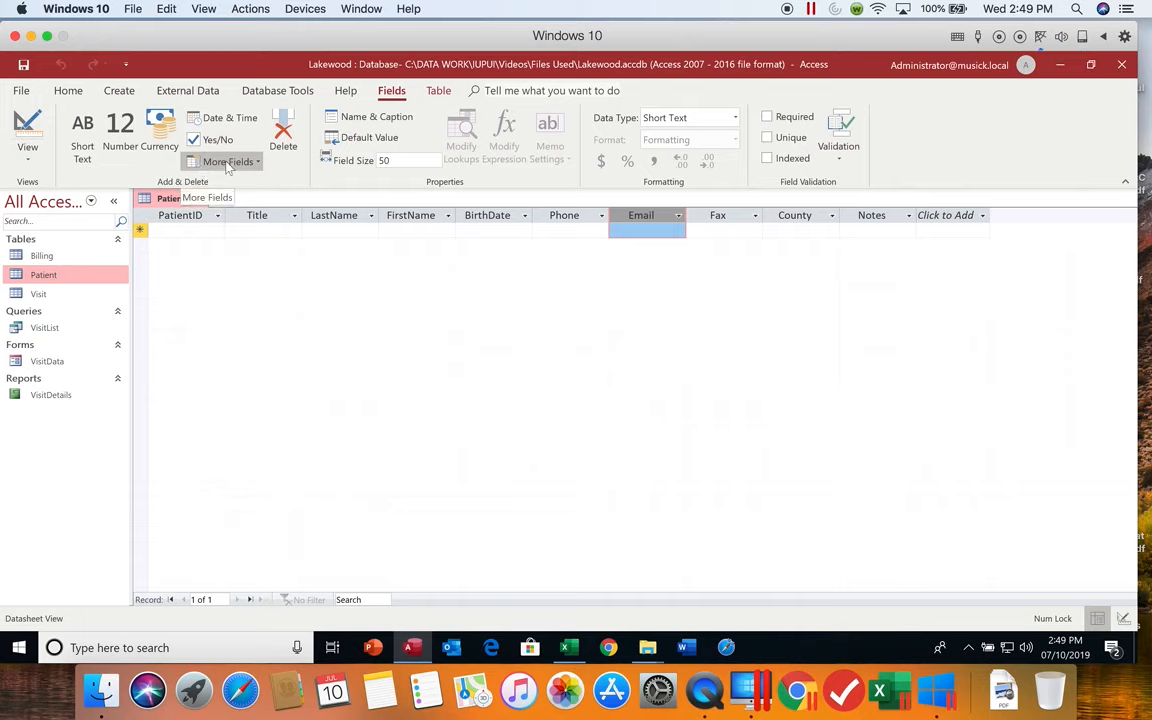
{"action": "left_click", "coordinate": [258, 164]}
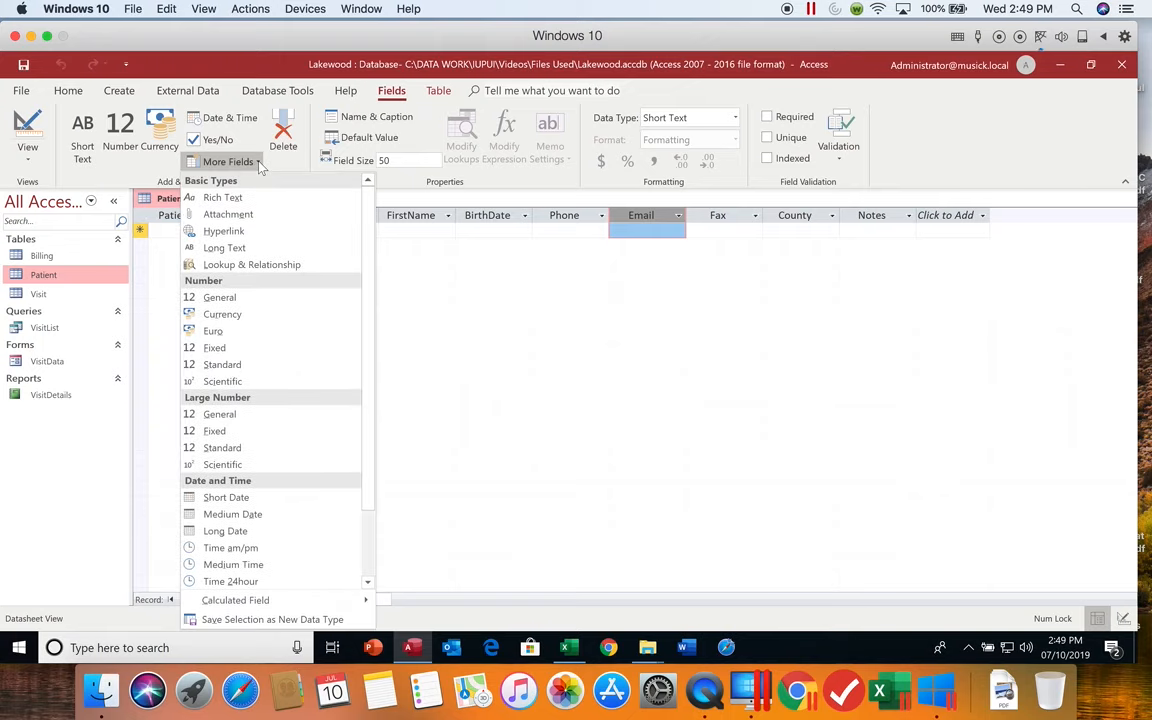
{"action": "left_click_drag", "start_coordinate": [384, 394], "coordinate": [380, 573]}
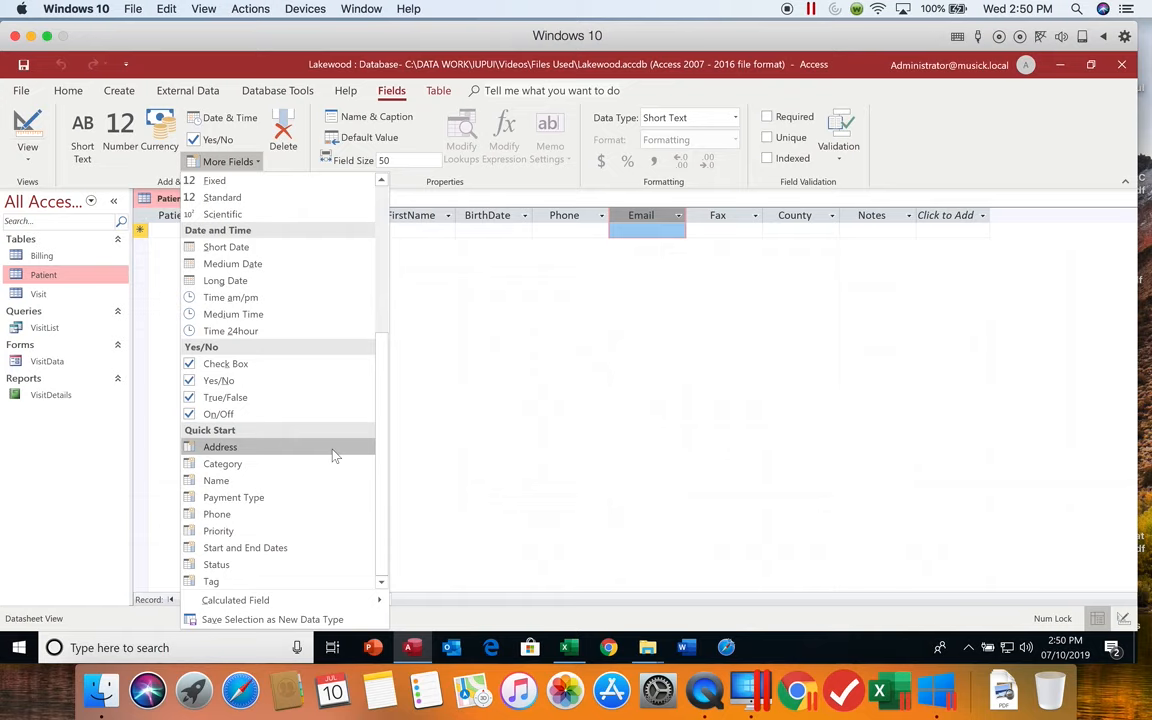
{"action": "left_click", "coordinate": [268, 456]}
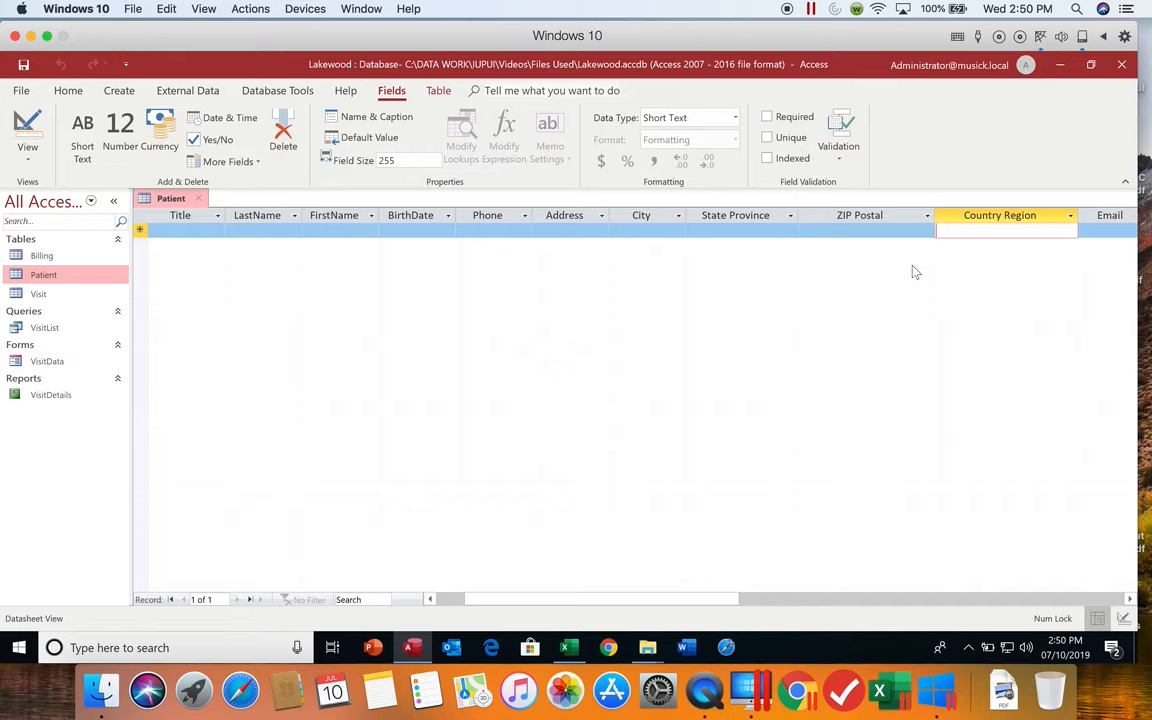
- Delete the Country Region field from the Patient table and save the table
{"action": "left_click", "coordinate": [978, 218]}
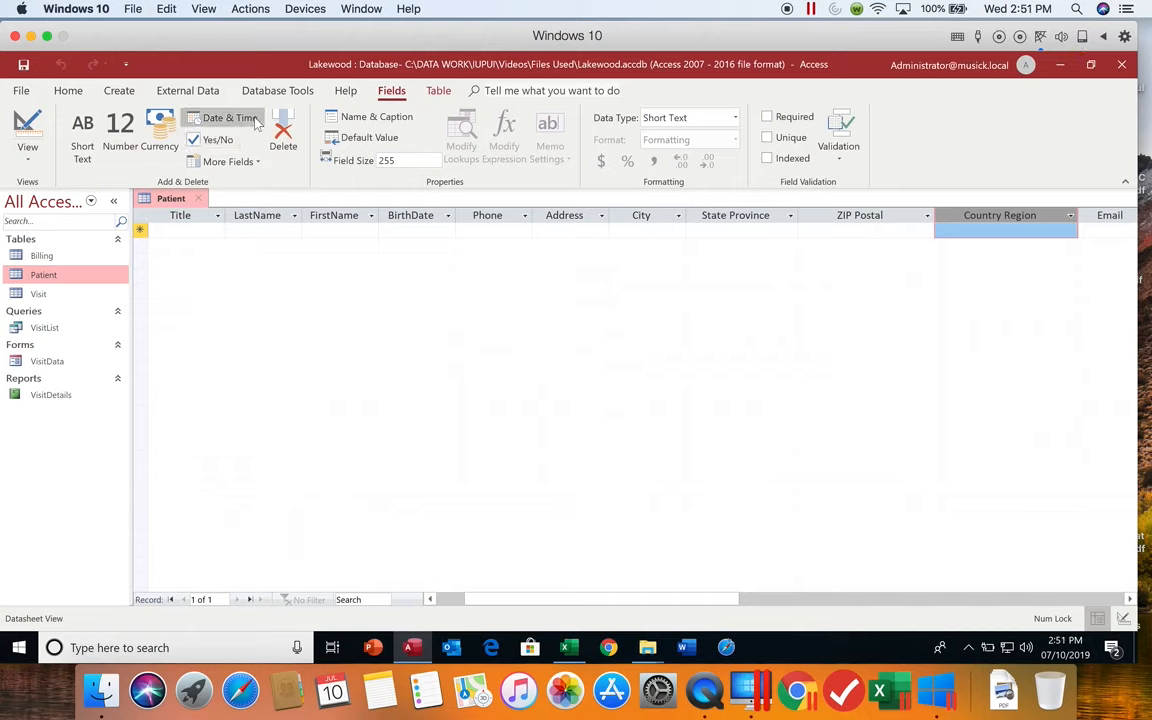
{"action": "left_click", "coordinate": [283, 133]}
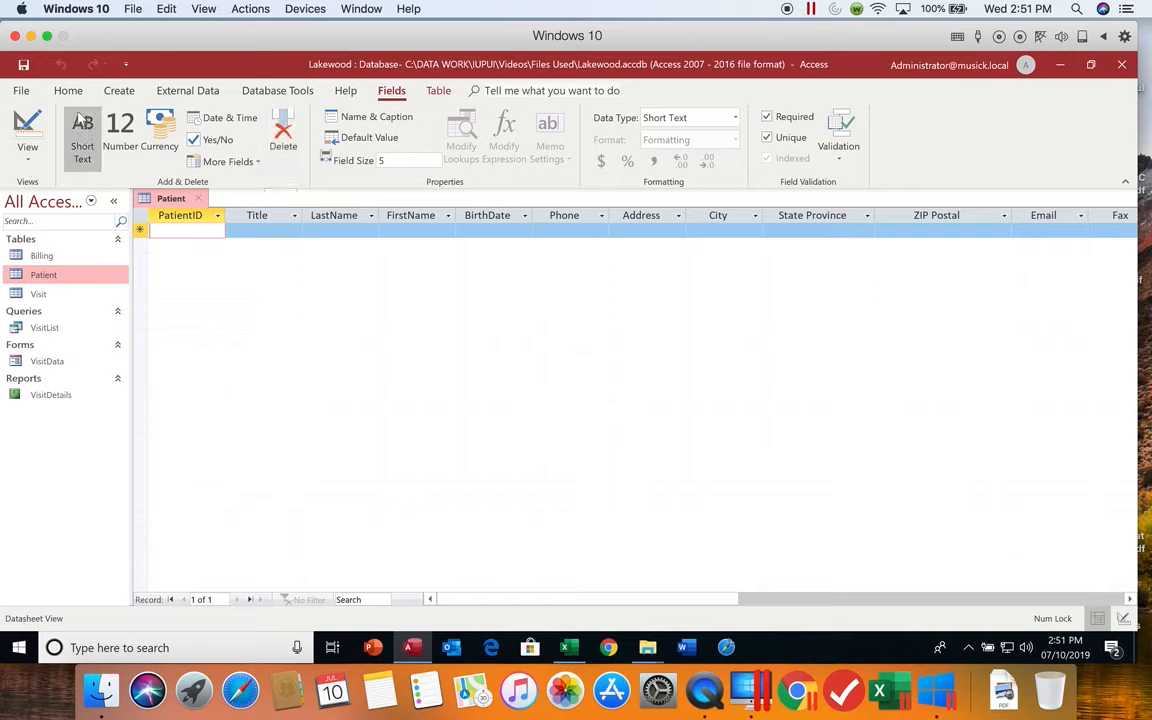
{"action": "left_click", "coordinate": [24, 65]}
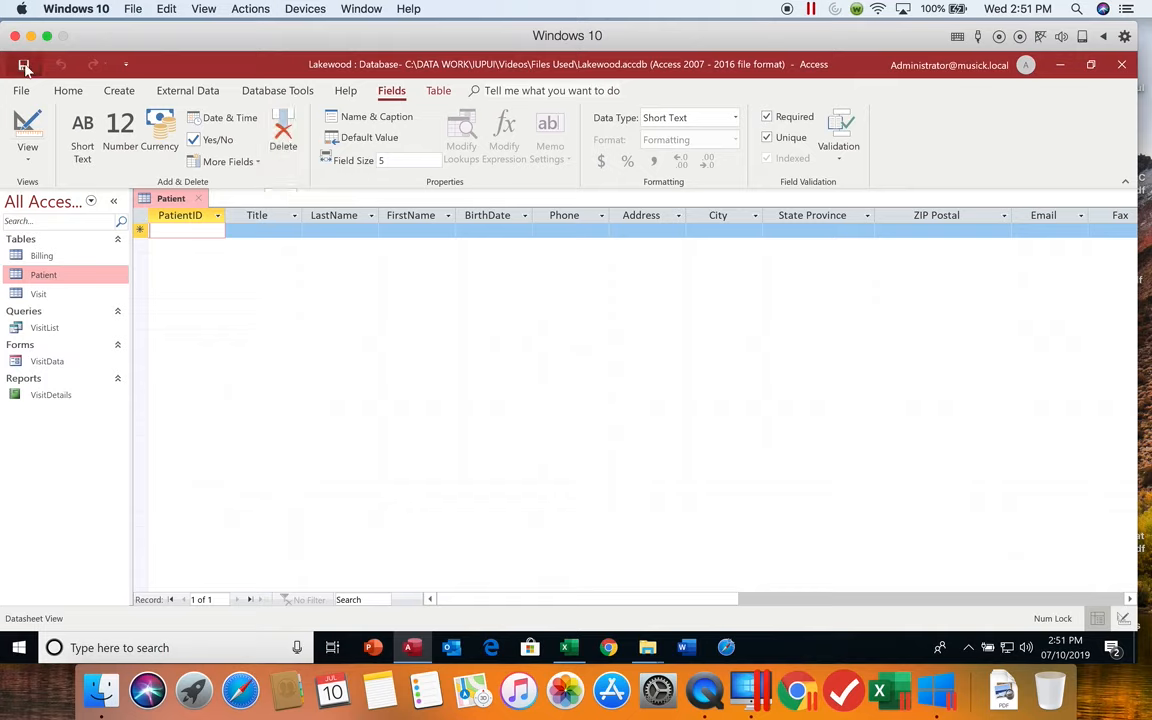
- Show the Patient table in Design view and delete the Title field
{"action": "left_click", "coordinate": [29, 160]}
{"action": "left_click", "coordinate": [55, 226]}
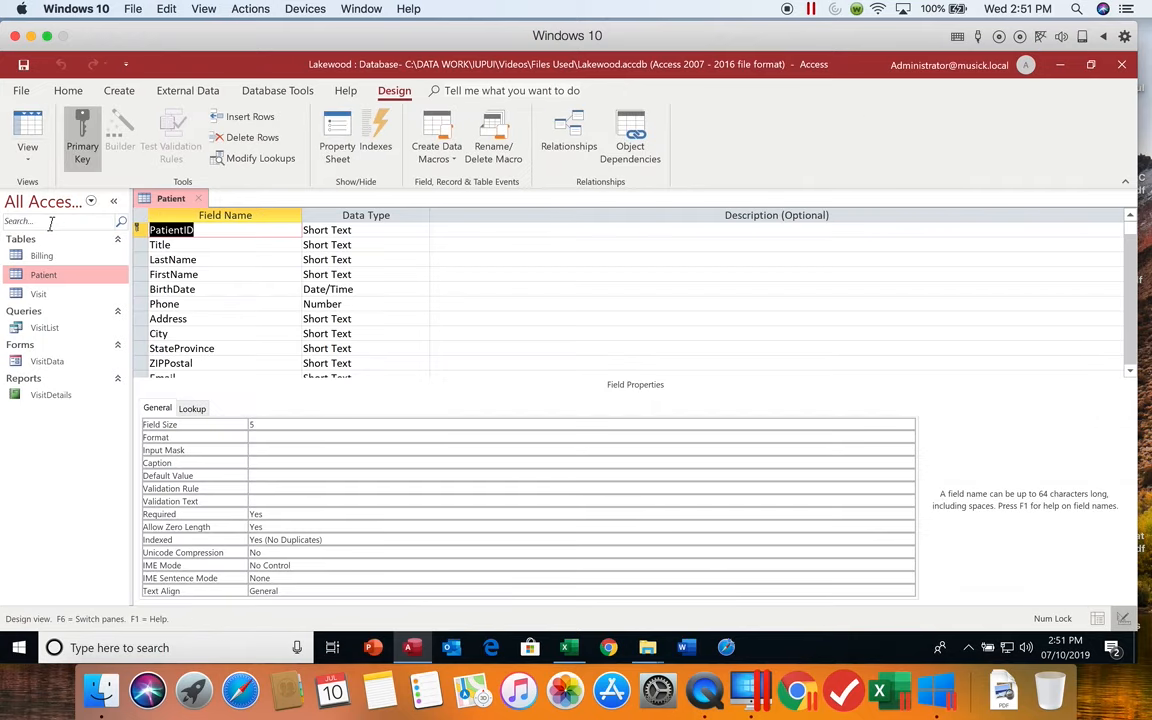
{"action": "left_click", "coordinate": [140, 244]}
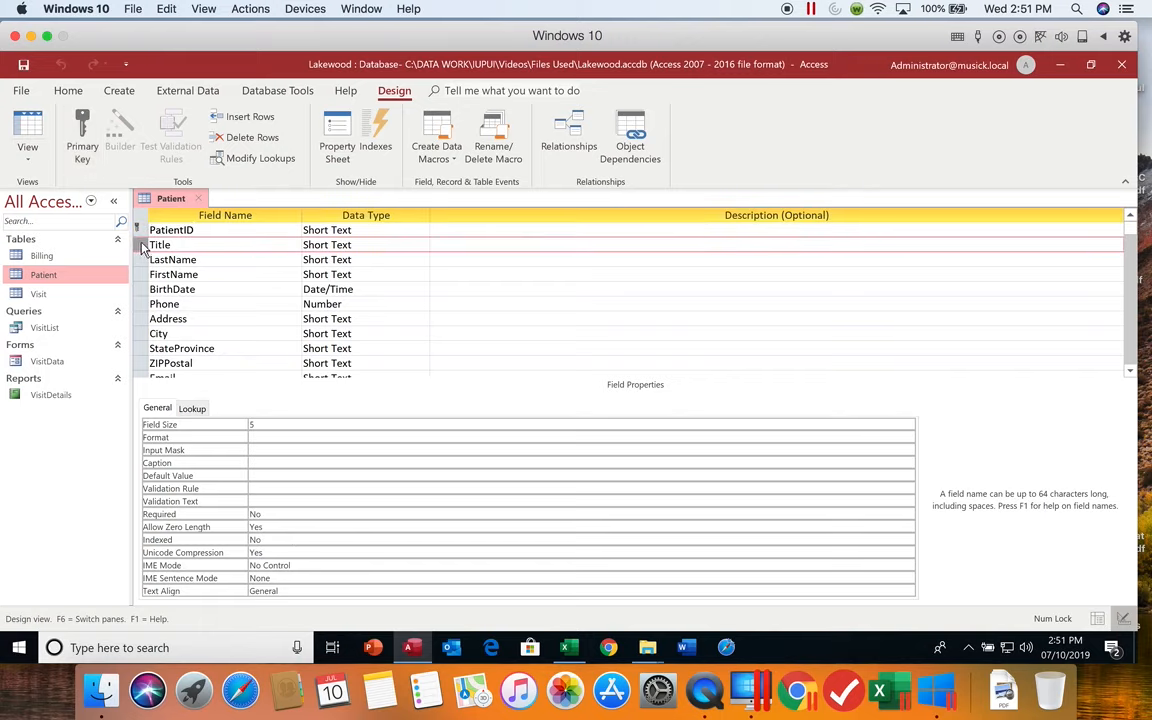
{"action": "left_click", "coordinate": [141, 246]}
{"action": "left_click", "coordinate": [260, 142]}
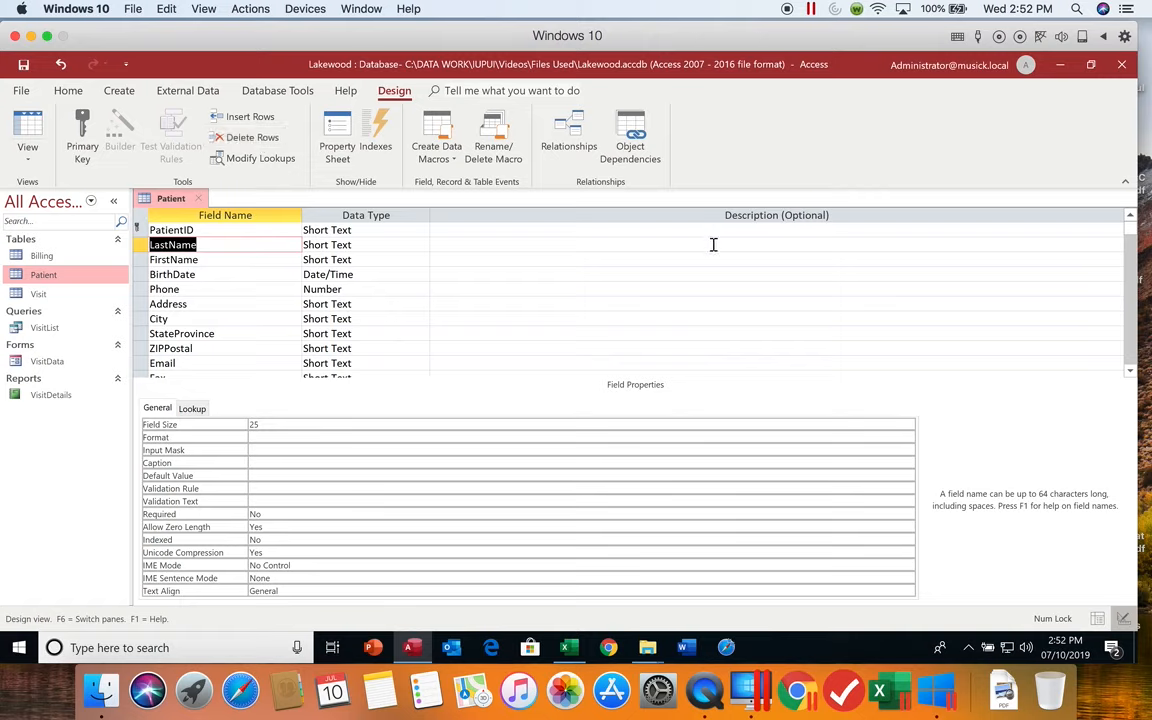
- Delete the Fax, County and Notes fields from the Patient table design
{"action": "scroll", "coordinate": [1020, 340], "scroll_direction": "down", "scroll_amount": 3}
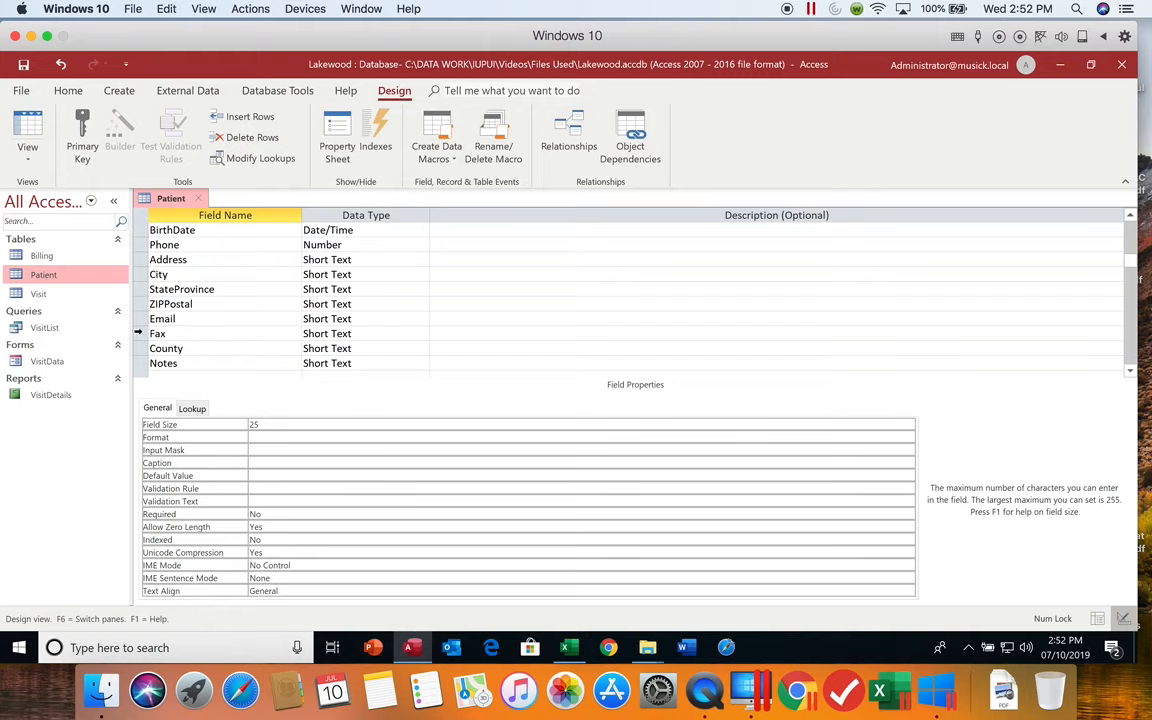
{"action": "left_click", "coordinate": [140, 333]}
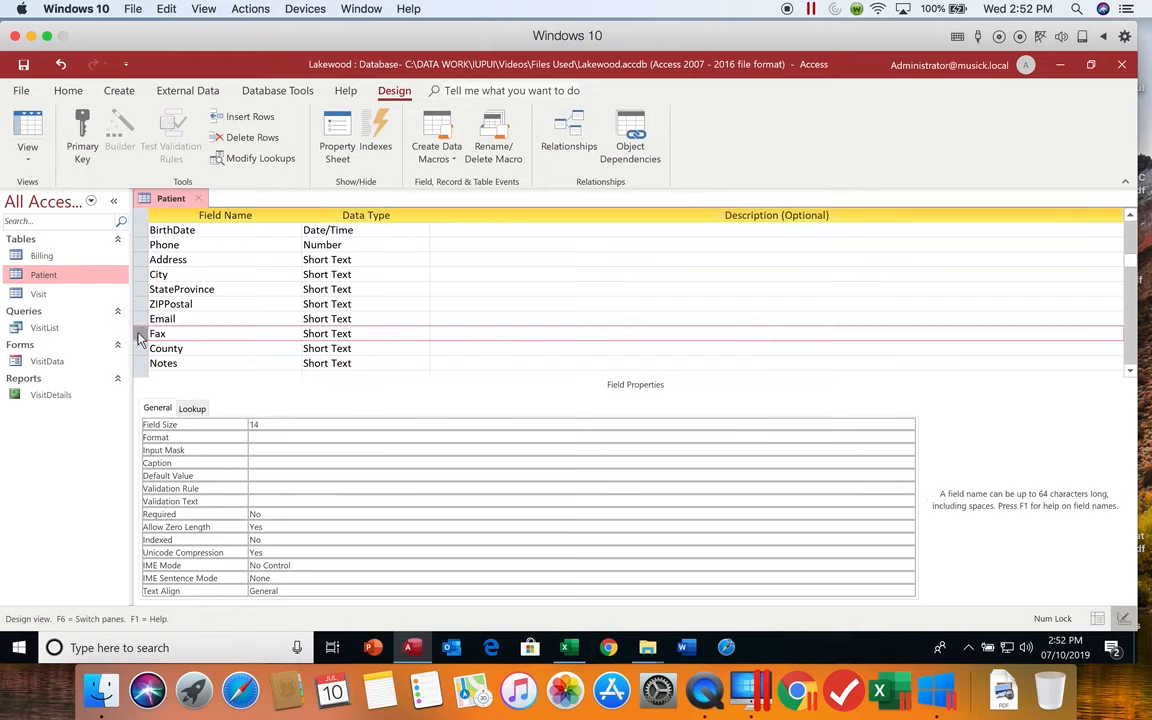
{"action": "left_click", "coordinate": [240, 137]}
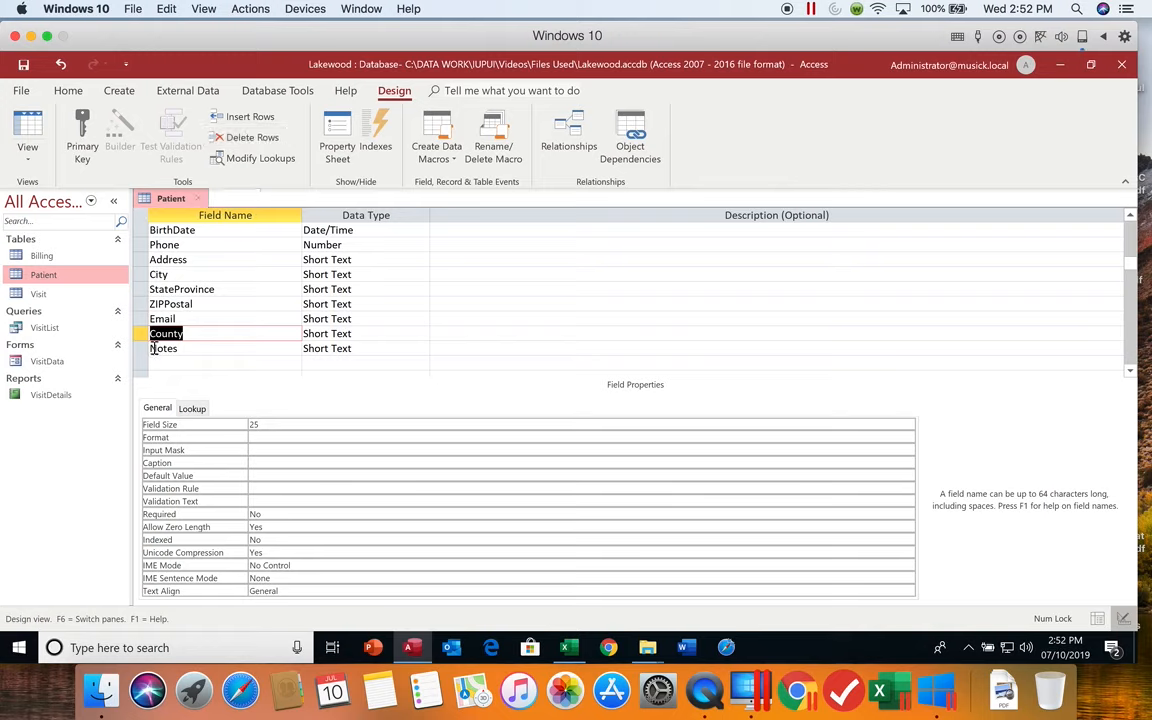
{"action": "left_click_drag", "start_coordinate": [138, 334], "coordinate": [138, 348]}
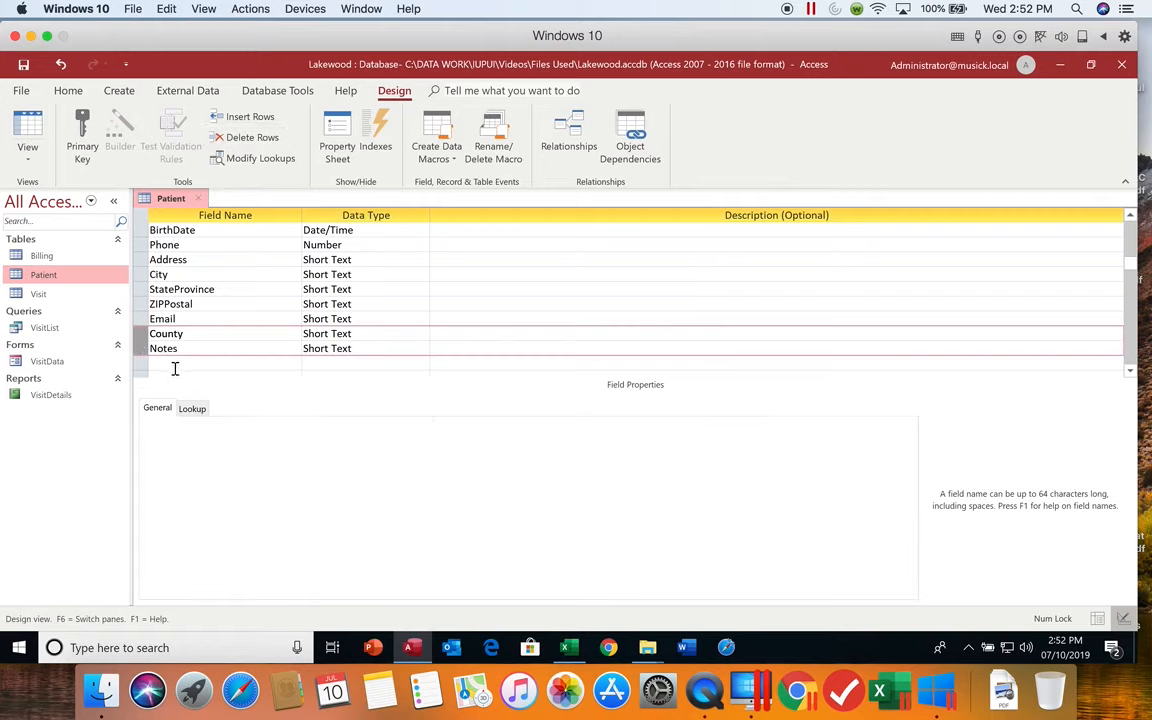
{"action": "left_click", "coordinate": [243, 140]}
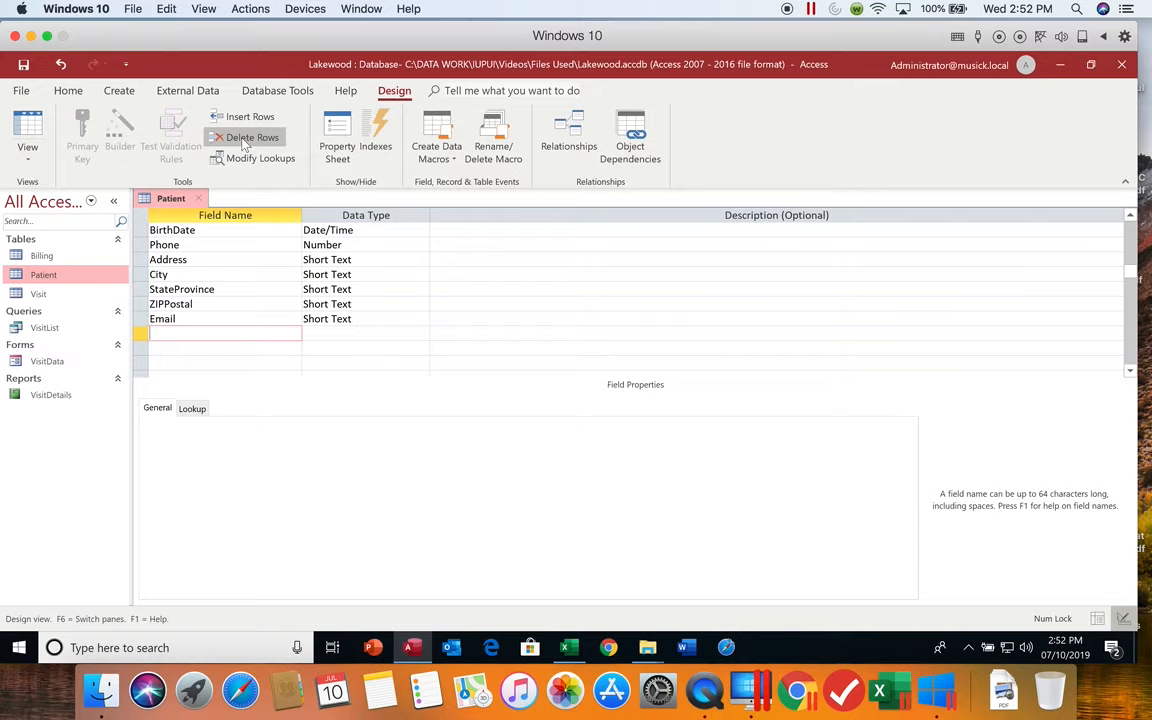
- Rename the StateProvince field as State
{"action": "left_click", "coordinate": [222, 290]}
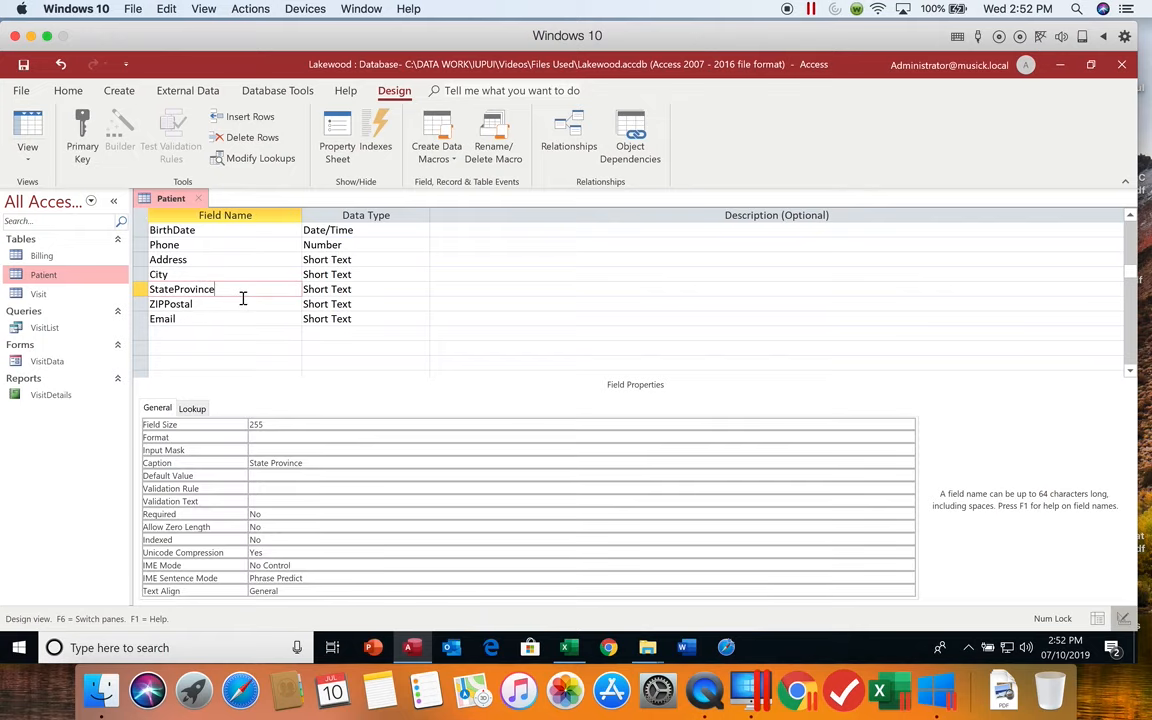
{"action": "key", "text": "BackSpace"}
{"action": "key", "text": "BackSpace"}
{"action": "key", "text": "BackSpace"}
{"action": "key", "text": "BackSpace"}
{"action": "key", "text": "BackSpace"}
{"action": "key", "text": "BackSpace"}
{"action": "key", "text": "BackSpace"}
{"action": "key", "text": "BackSpace"}
- Rename the ZIPPostal field as Zip
{"action": "left_click", "coordinate": [211, 304]}
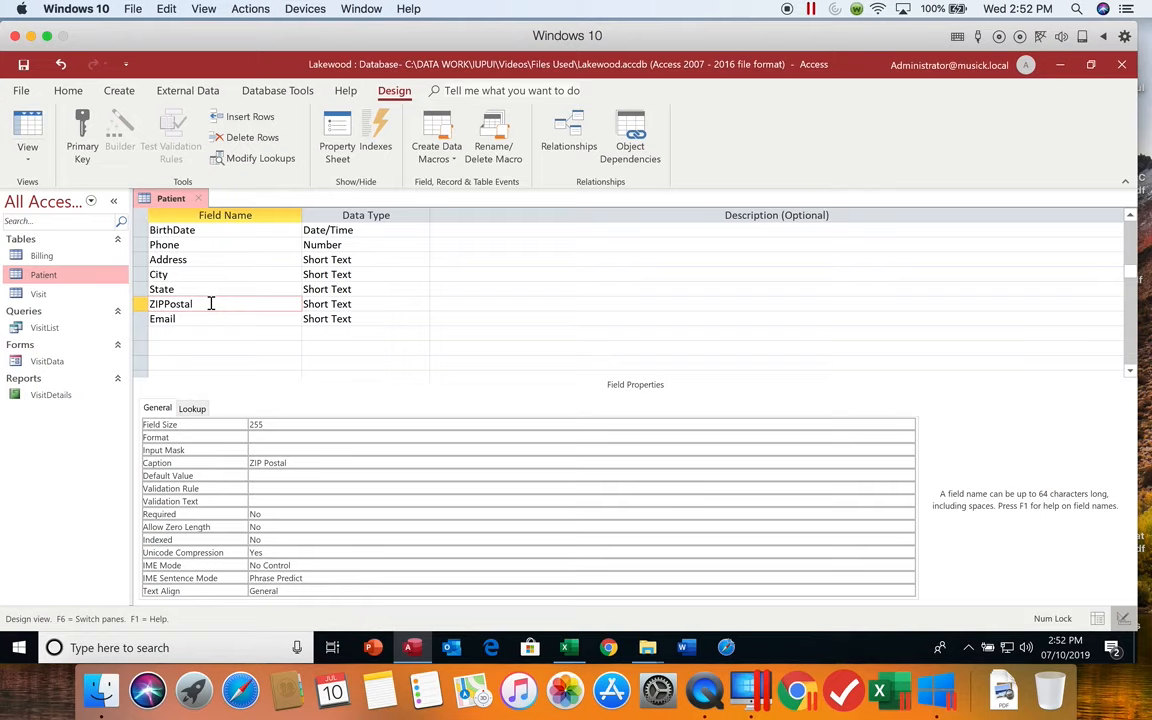
{"action": "key", "text": "BackSpace"}
{"action": "key", "text": "BackSpace"}
{"action": "key", "text": "BackSpace"}
{"action": "key", "text": "BackSpace"}
{"action": "key", "text": "BackSpace"}
{"action": "key", "text": "BackSpace"}
{"action": "key", "text": "BackSpace"}
{"action": "key", "text": "BackSpace"}
{"action": "type", "text": "ip"}
{"action": "left_click", "coordinate": [228, 332]}
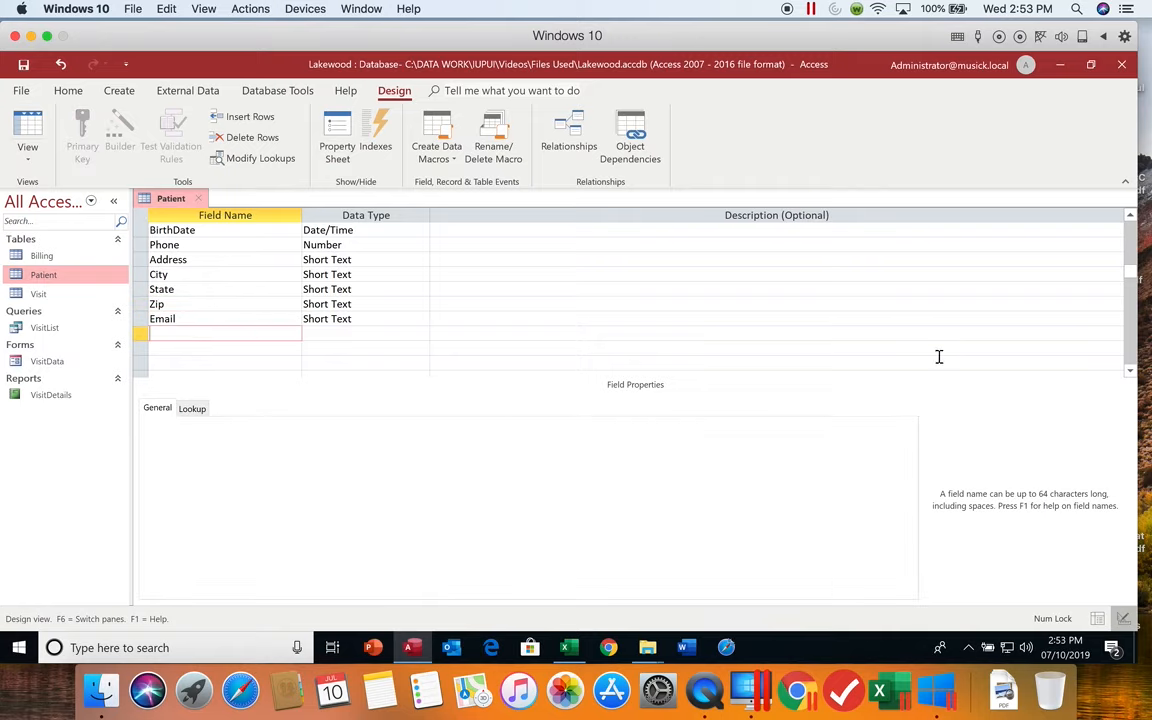
- Change the data type of the Phone field in the Patient table to Short Text
{"action": "scroll", "coordinate": [1128, 218], "scroll_direction": "up", "scroll_amount": 1}
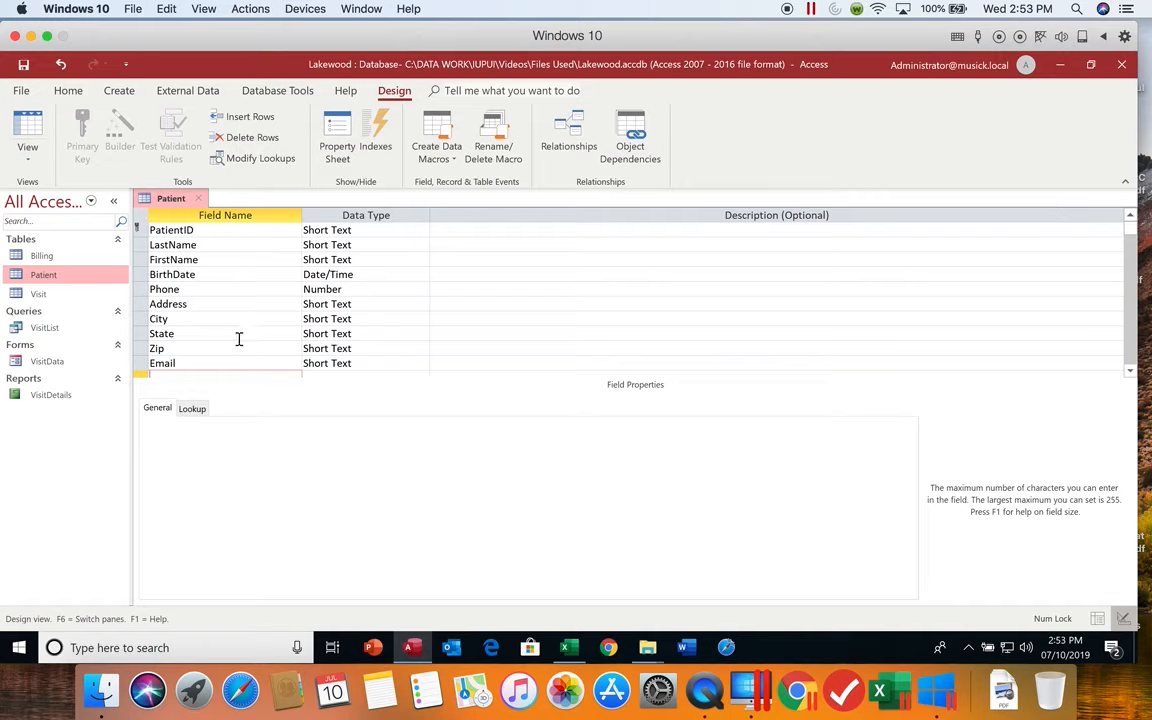
{"action": "left_click", "coordinate": [195, 292]}
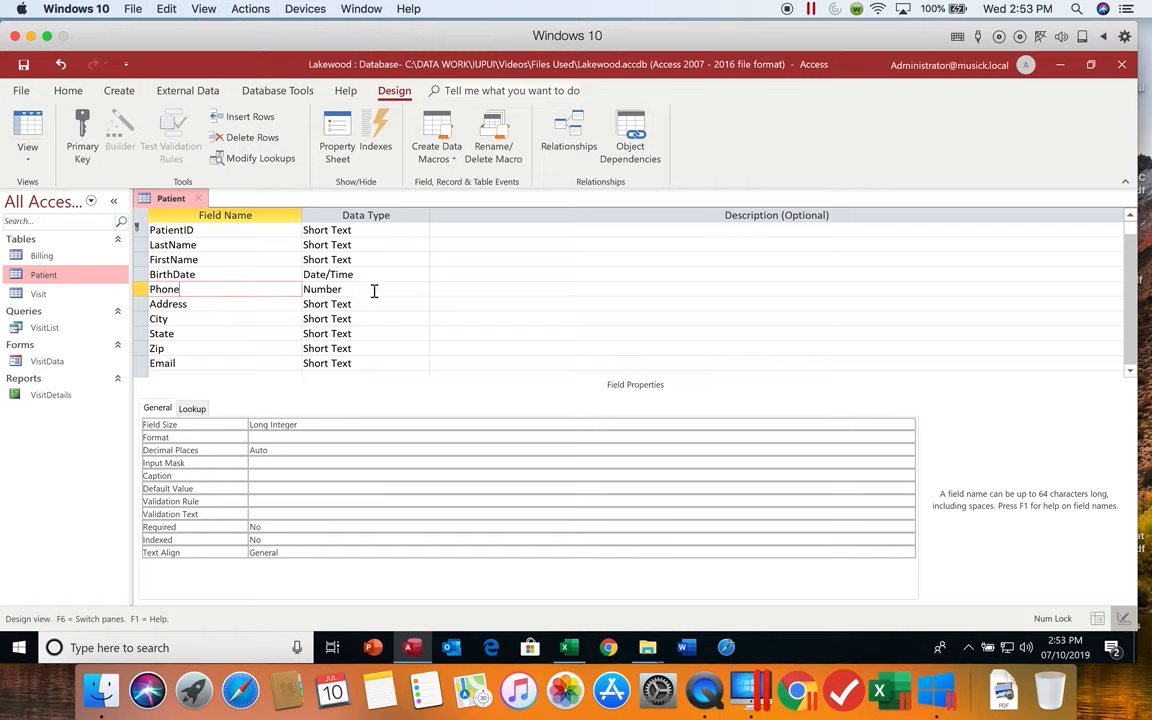
{"action": "left_click", "coordinate": [372, 289]}
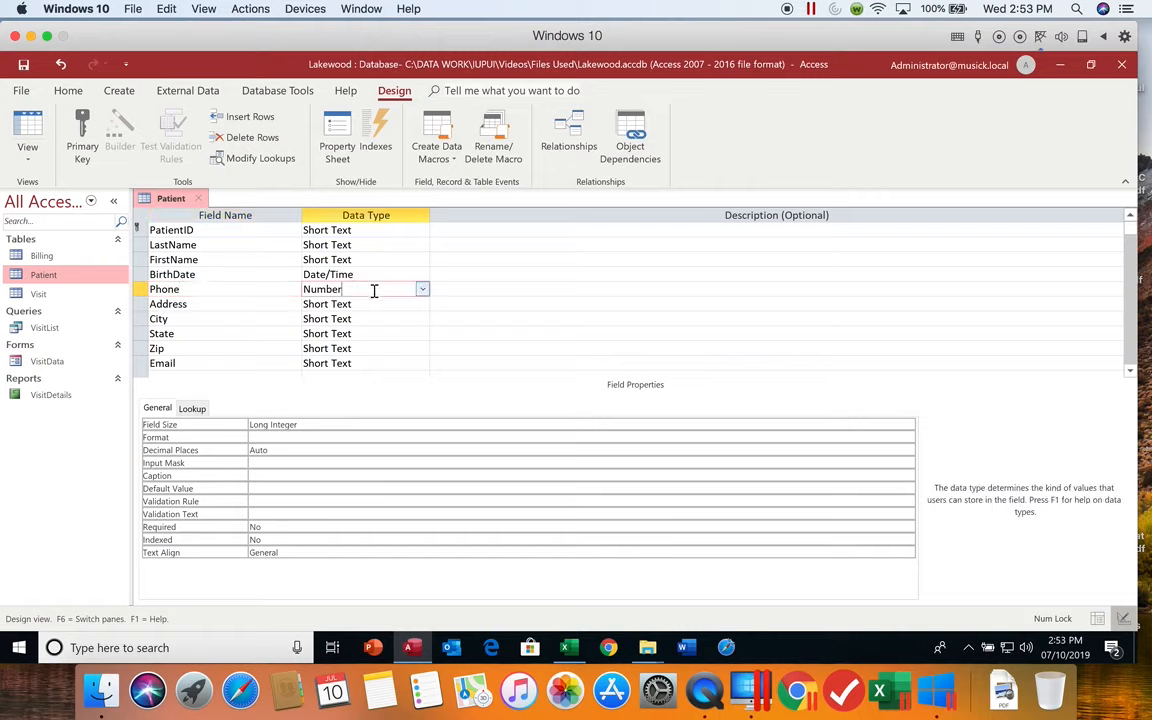
{"action": "left_click", "coordinate": [423, 290]}
{"action": "left_click", "coordinate": [412, 305]}
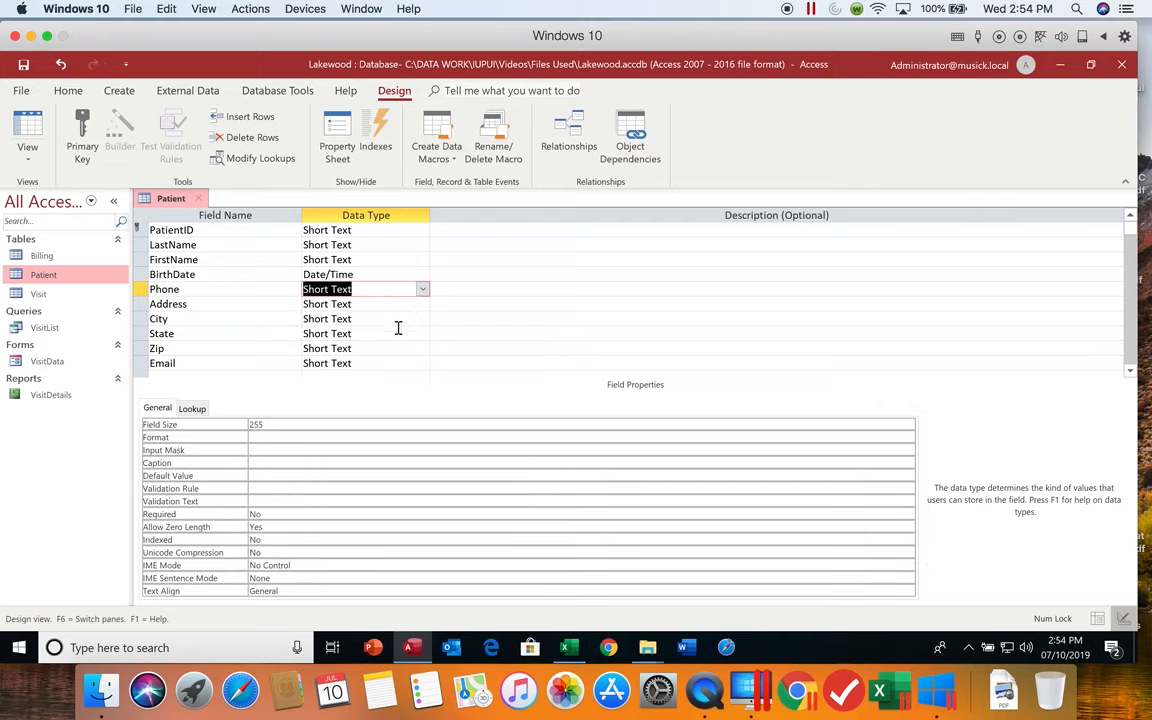
- Set the Phone field's size to 14
{"action": "left_click", "coordinate": [231, 425]}
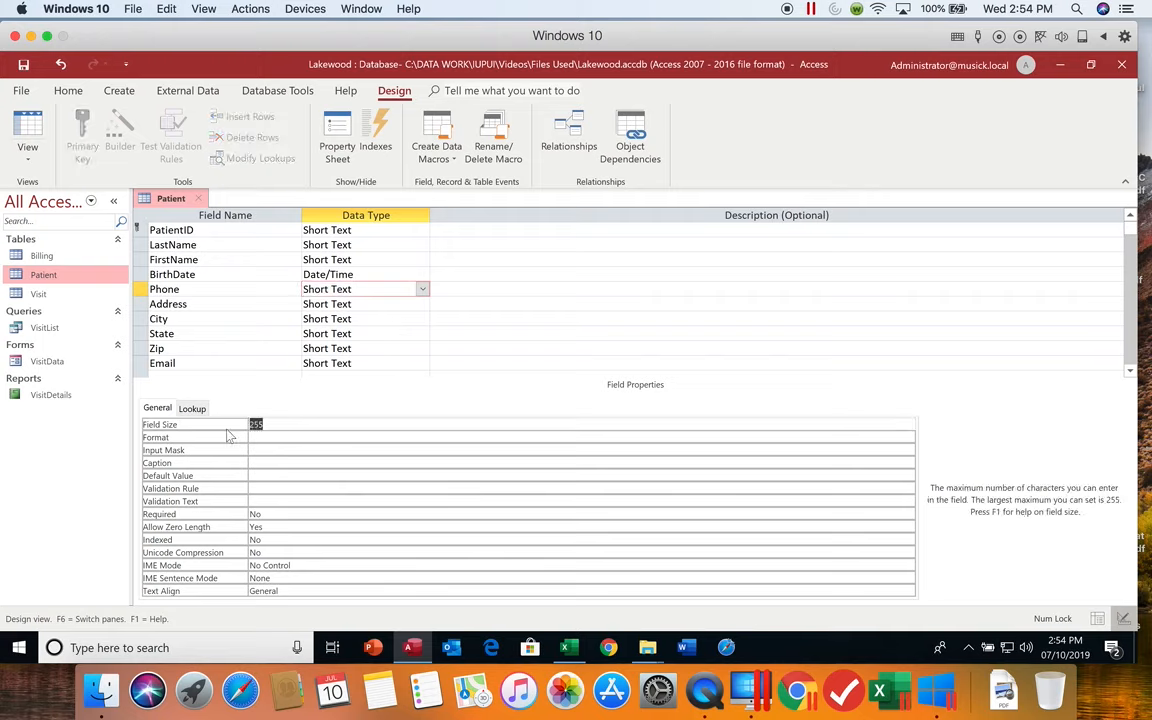
{"action": "type", "text": "15"}
{"action": "key", "text": "BackSpace"}
{"action": "type", "text": "4"}
{"action": "left_click", "coordinate": [259, 462]}
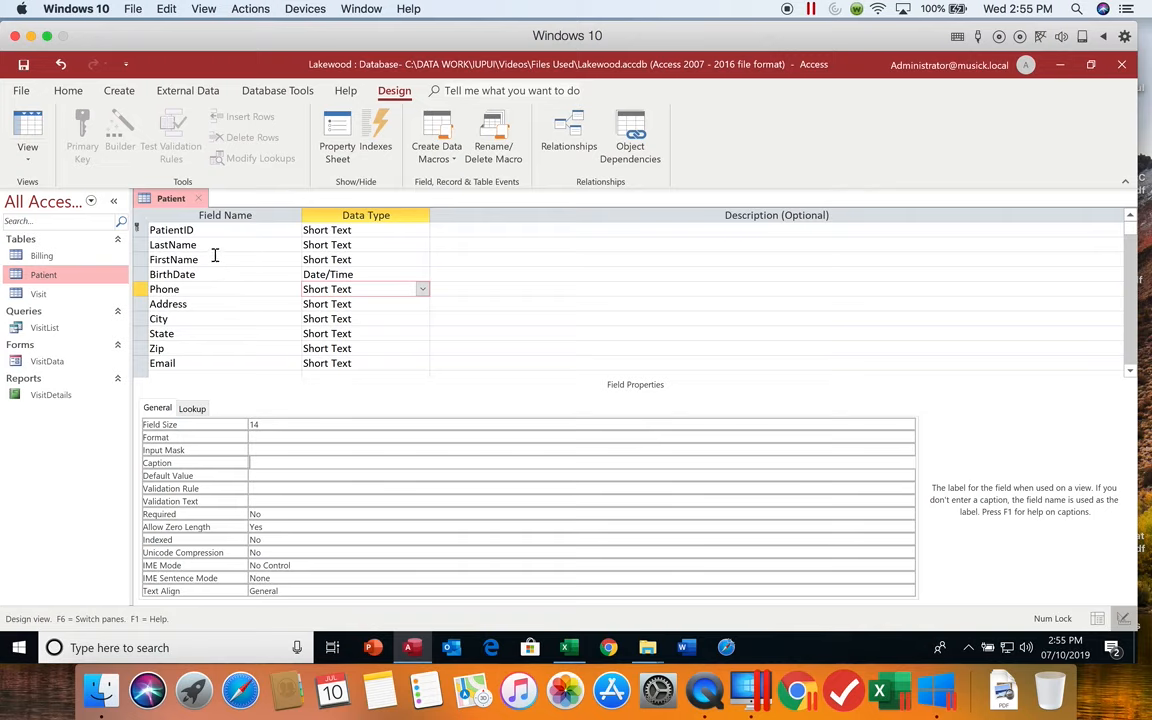
- Clear the Address field's caption and set its field size to 35
{"action": "left_click", "coordinate": [198, 303]}
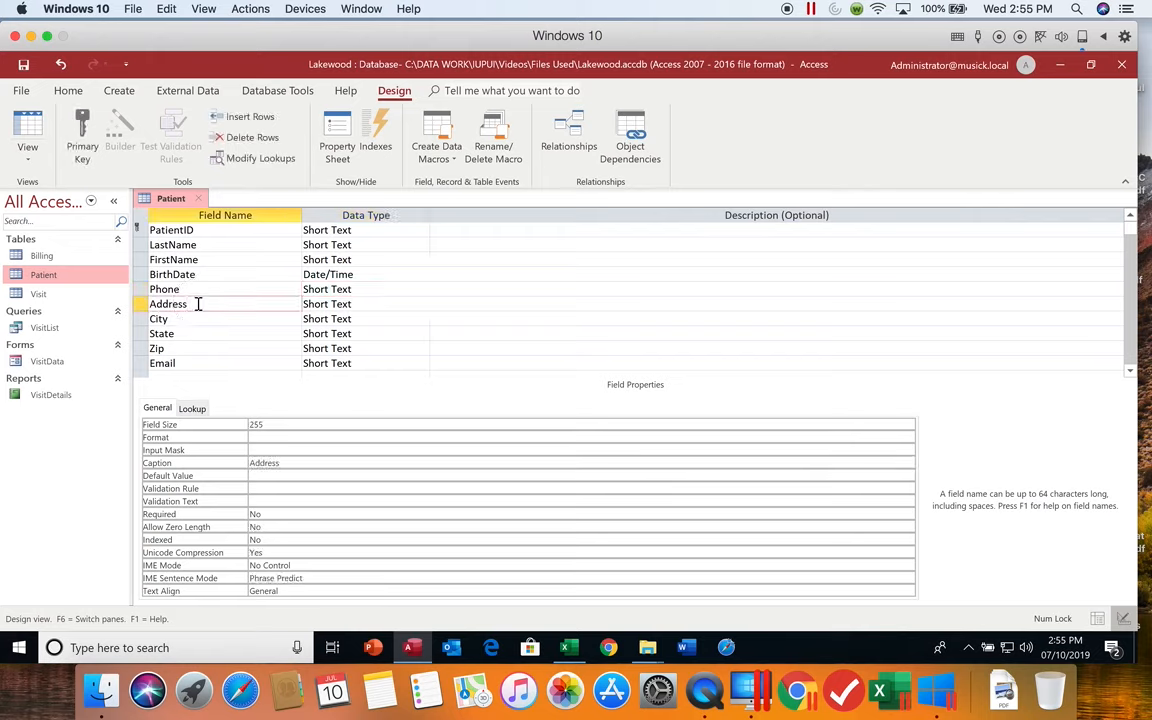
{"action": "left_click", "coordinate": [265, 426]}
{"action": "left_click_drag", "start_coordinate": [295, 463], "coordinate": [224, 465]}
{"action": "key", "text": "BackSpace"}
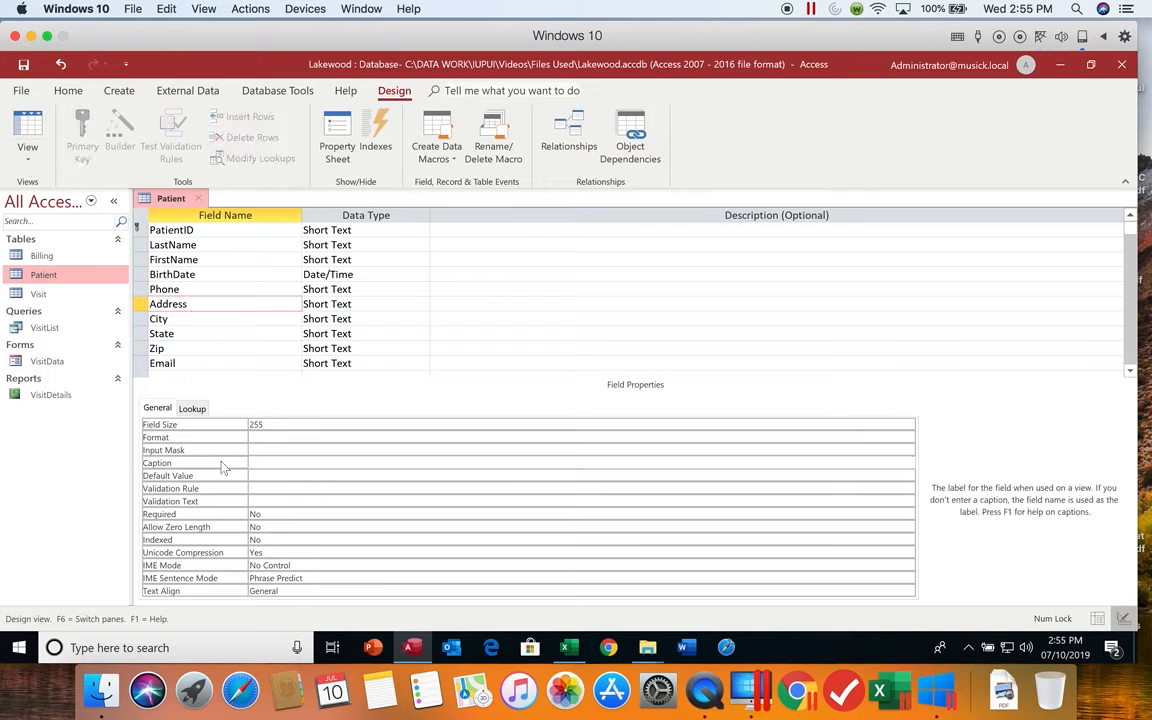
{"action": "left_click_drag", "start_coordinate": [268, 425], "coordinate": [239, 426]}
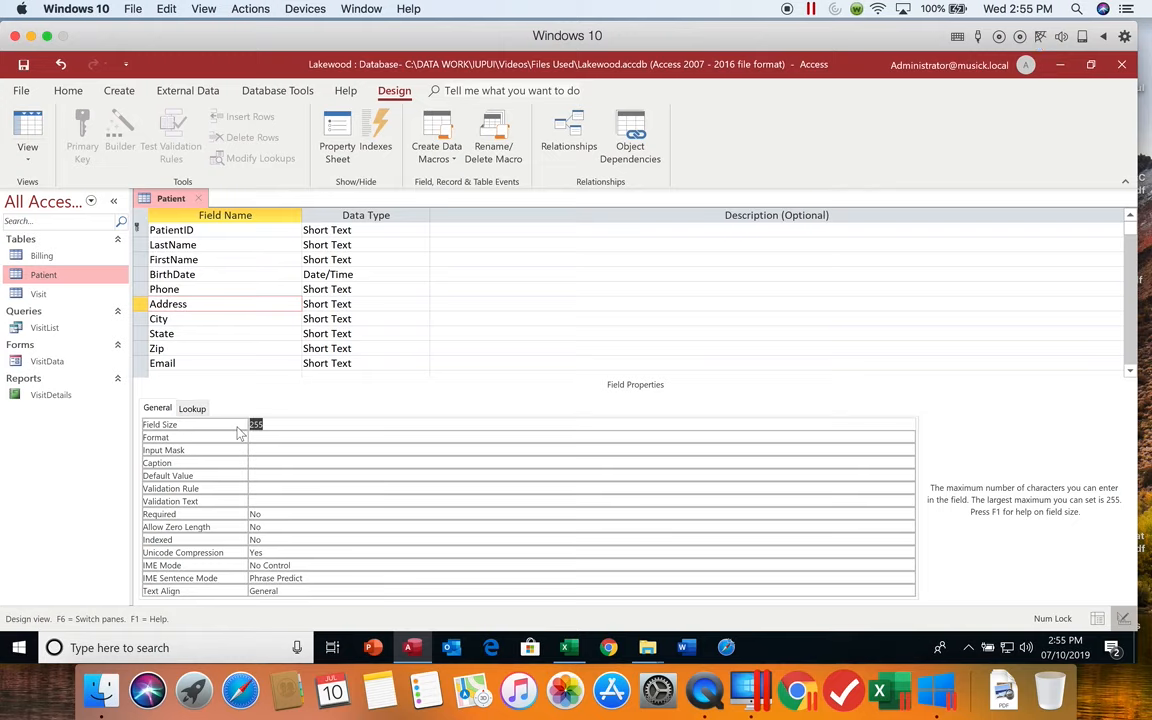
{"action": "type", "text": "35"}
- Set the City field's size to 25 and clear its caption
{"action": "left_click", "coordinate": [193, 319]}
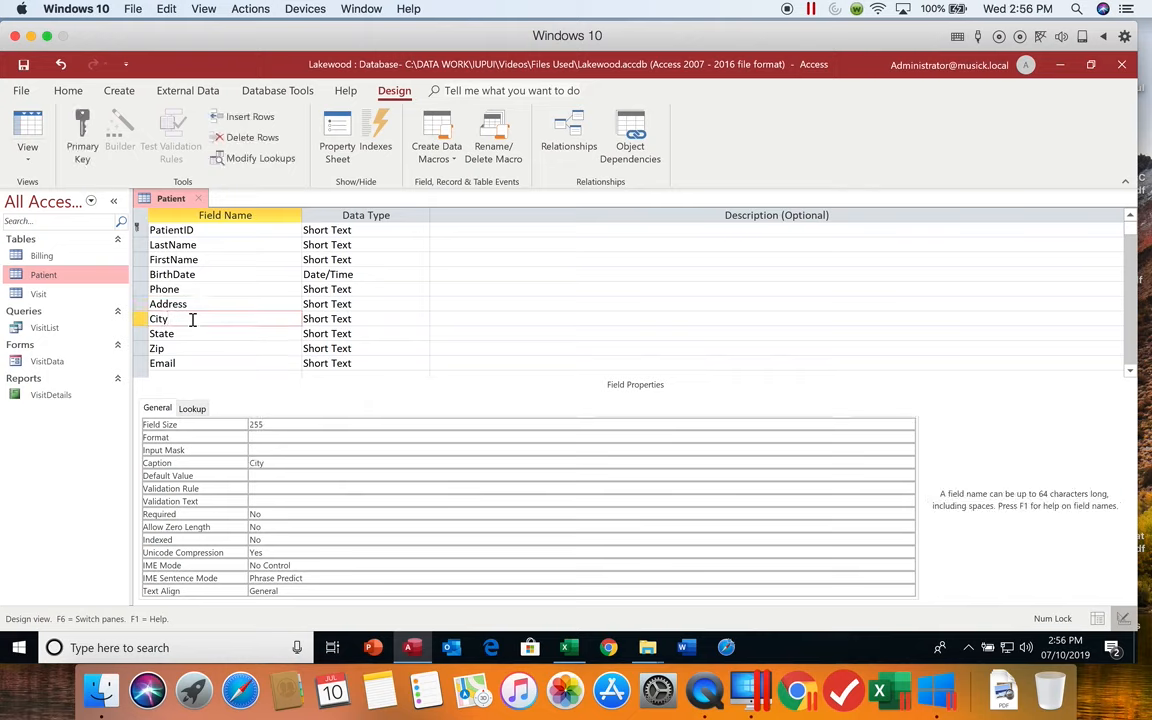
{"action": "left_click", "coordinate": [276, 424]}
{"action": "left_click", "coordinate": [240, 421]}
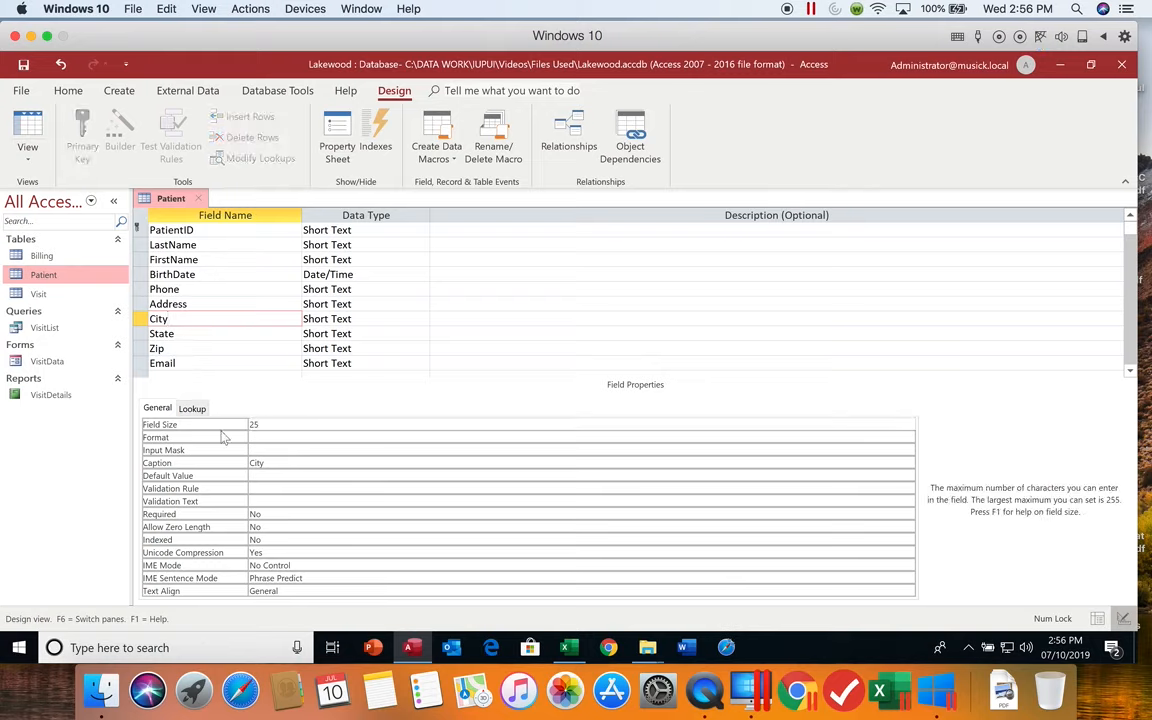
{"action": "left_click", "coordinate": [275, 461]}
{"action": "left_click", "coordinate": [236, 463]}
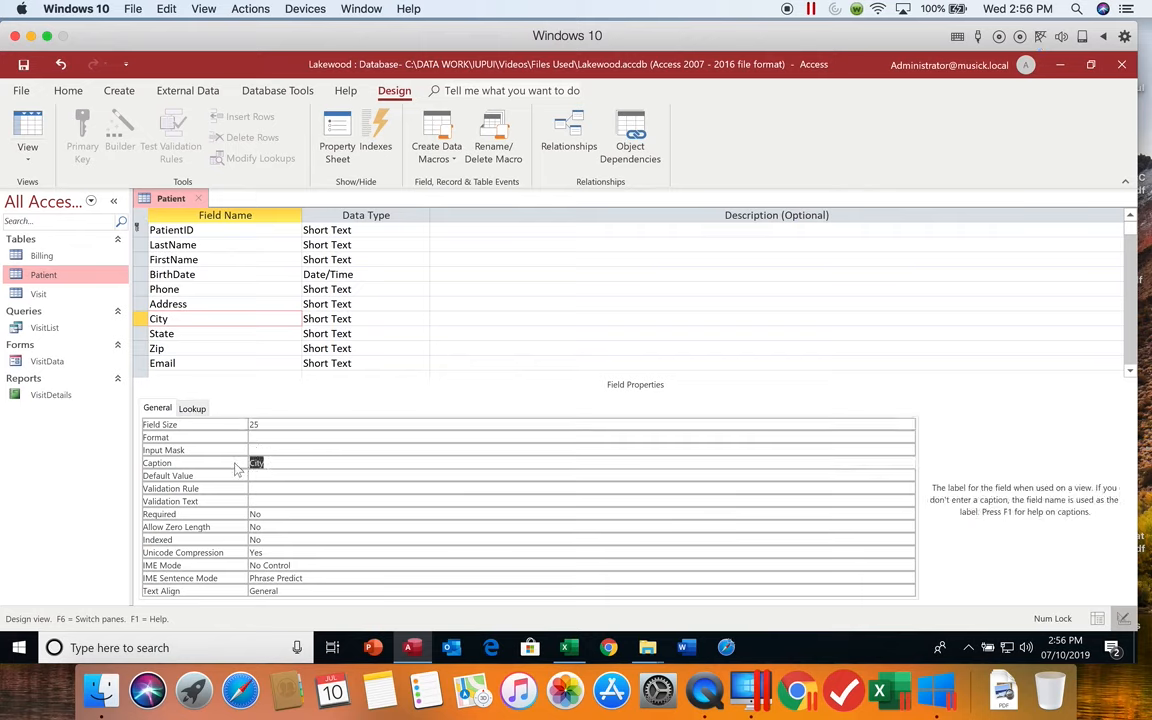
{"action": "key", "text": "Delete"}
- Set the State field's size to 2 and clear its caption
{"action": "left_click", "coordinate": [193, 333]}
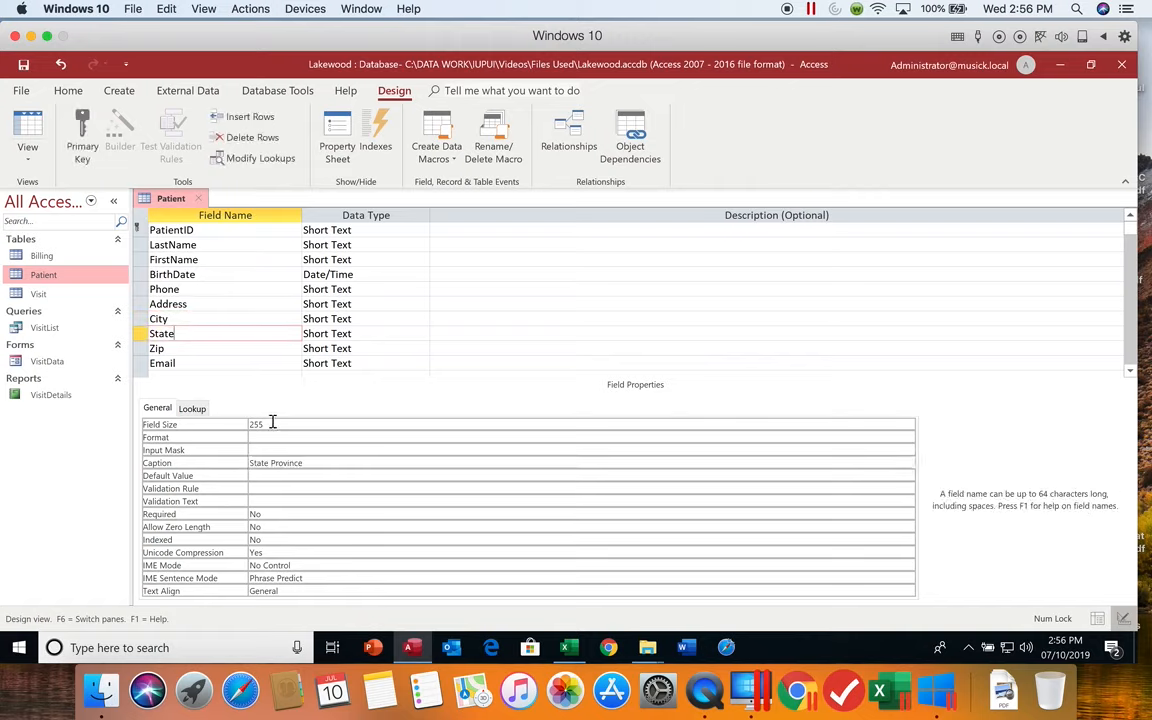
{"action": "left_click_drag", "start_coordinate": [272, 422], "coordinate": [240, 425]}
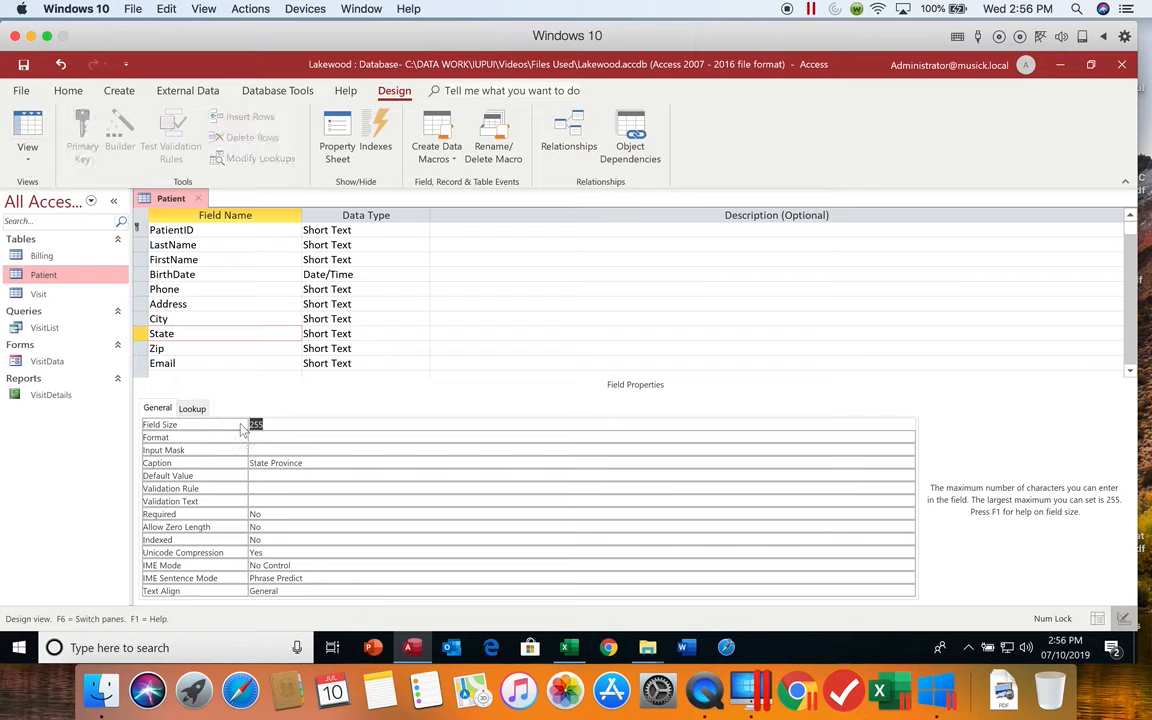
{"action": "type", "text": "2"}
{"action": "left_click", "coordinate": [305, 468]}
{"action": "left_click_drag", "start_coordinate": [305, 468], "coordinate": [232, 474]}
{"action": "key", "text": "Delete"}
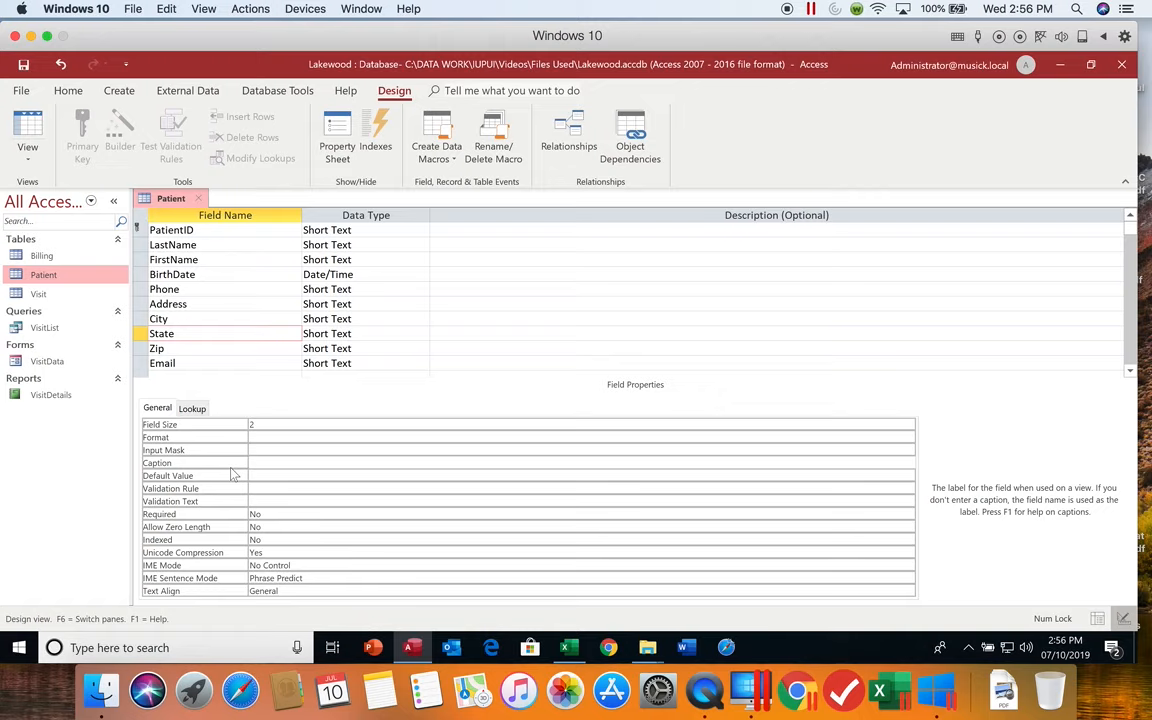
- Set the Zip field's size to 10 with an empty caption, and save the table design
{"action": "left_click", "coordinate": [213, 348]}
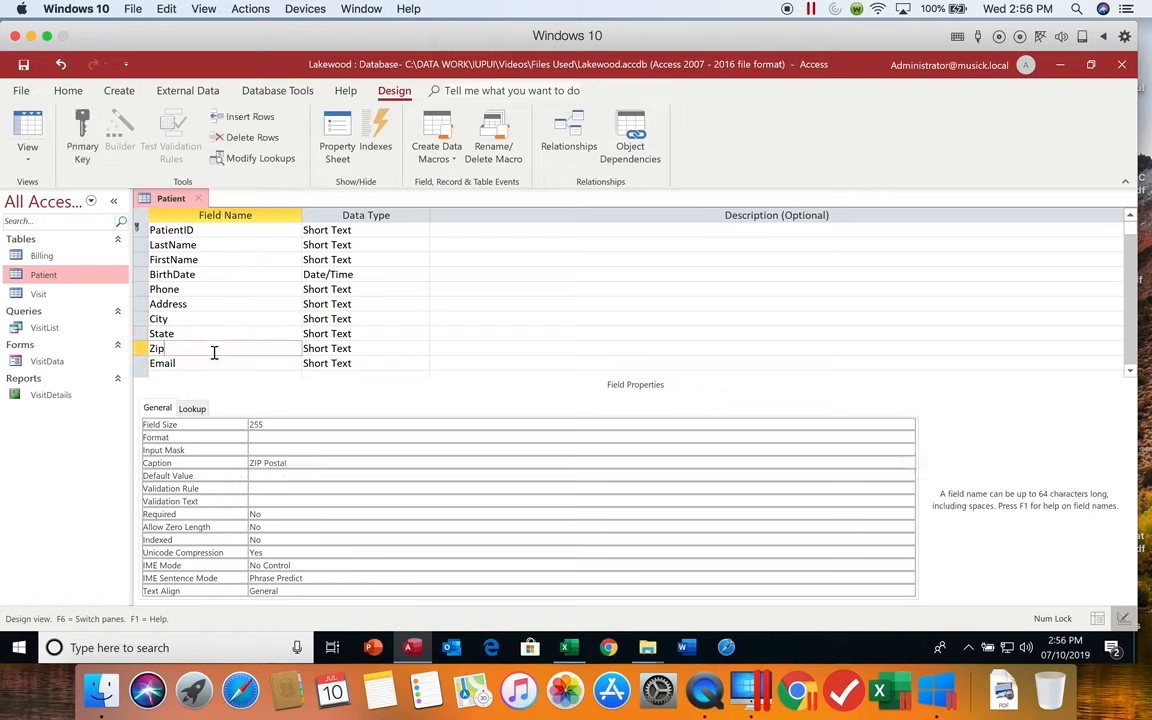
{"action": "left_click", "coordinate": [237, 424]}
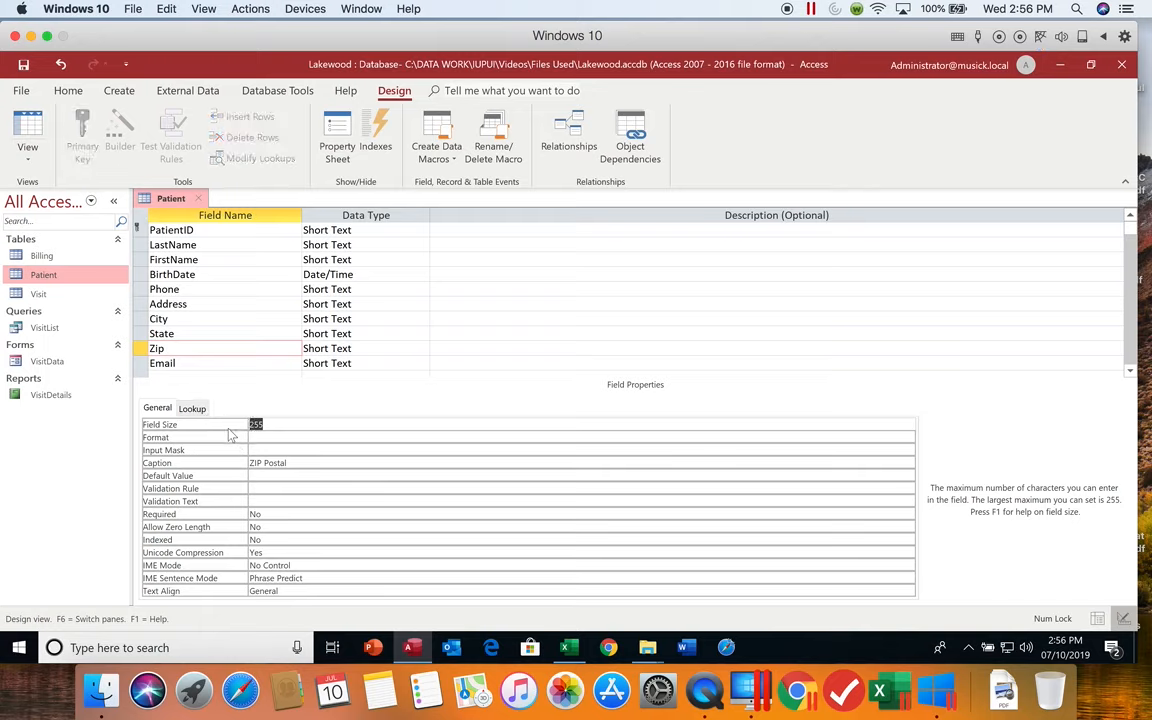
{"action": "type", "text": "10"}
{"action": "left_click", "coordinate": [300, 465]}
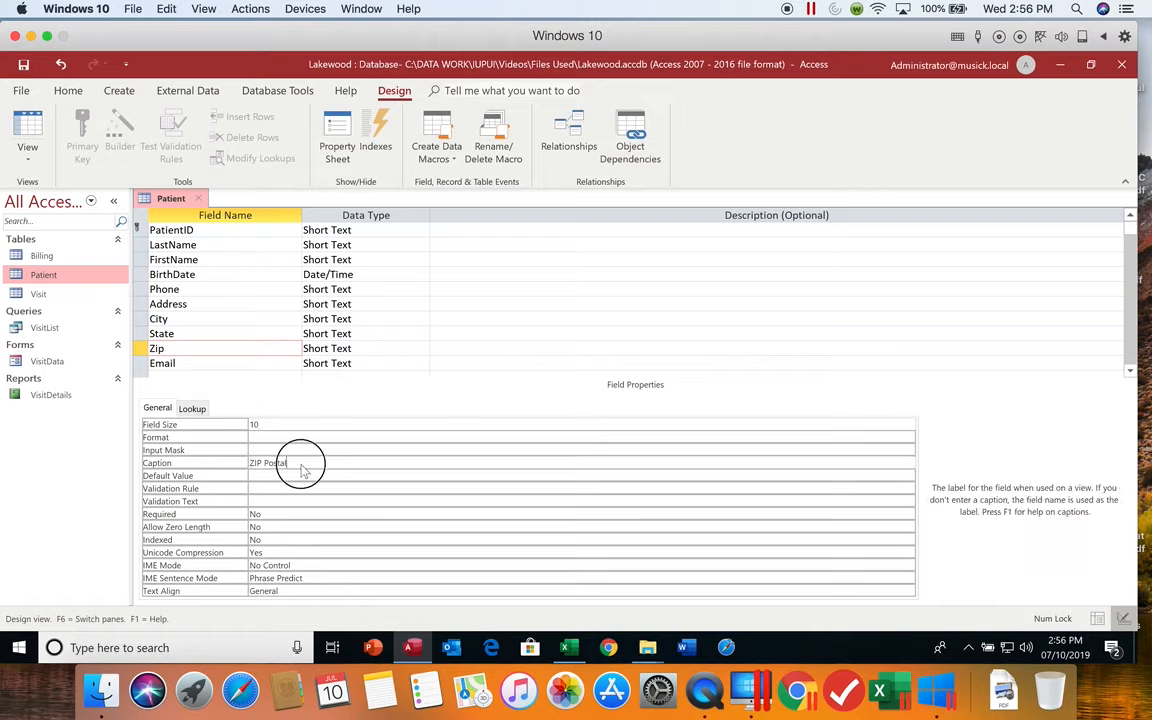
{"action": "left_click", "coordinate": [237, 463]}
{"action": "key", "text": "Delete"}
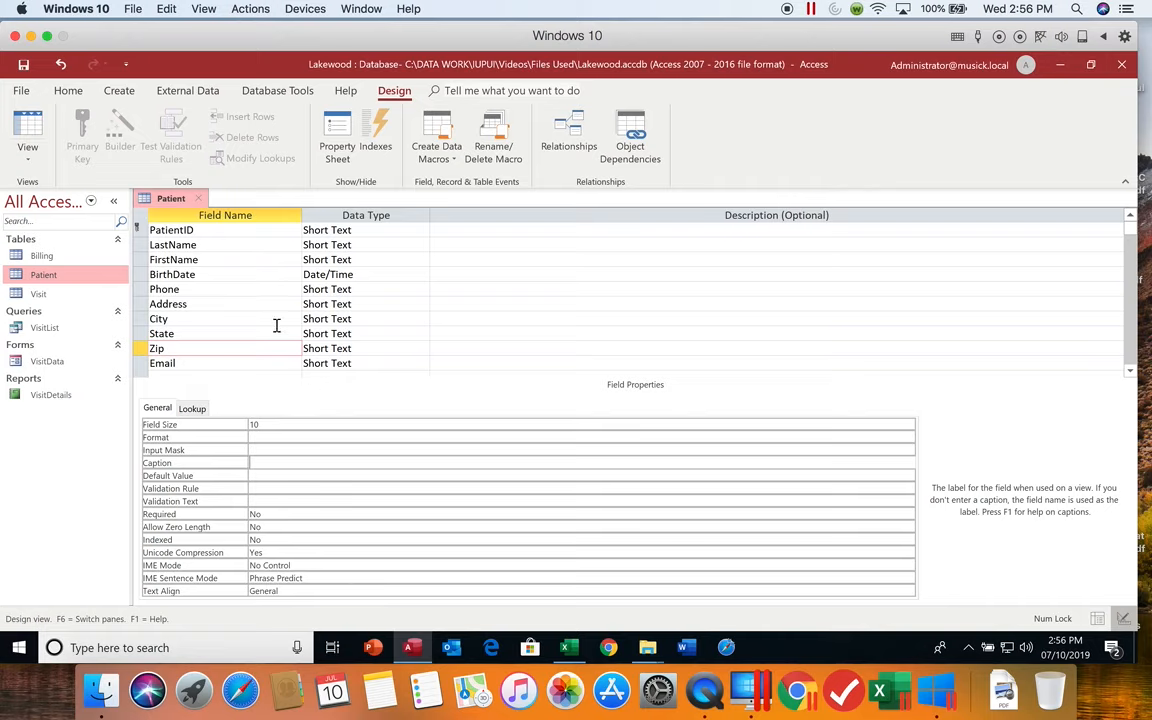
{"action": "left_click", "coordinate": [24, 65]}
- Give the PatientID field the description "Primary key" and the caption "Patient ID"
{"action": "left_click", "coordinate": [442, 231]}
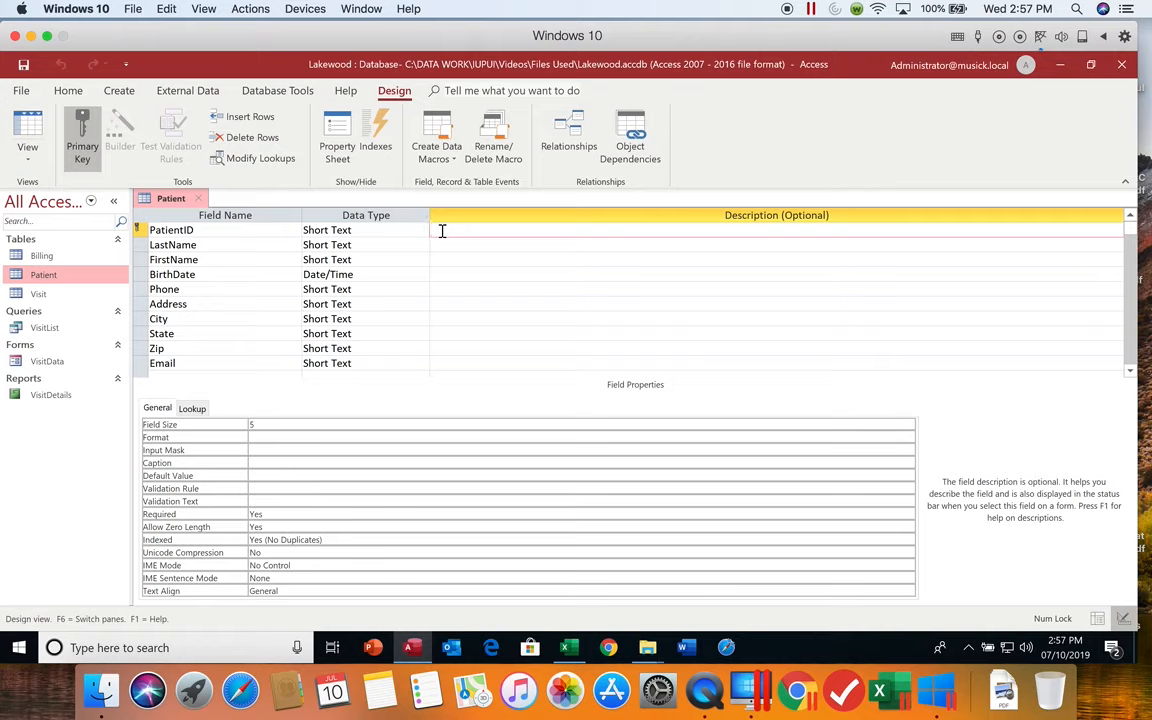
{"action": "type", "text": "Primary key"}
{"action": "left_click", "coordinate": [278, 465]}
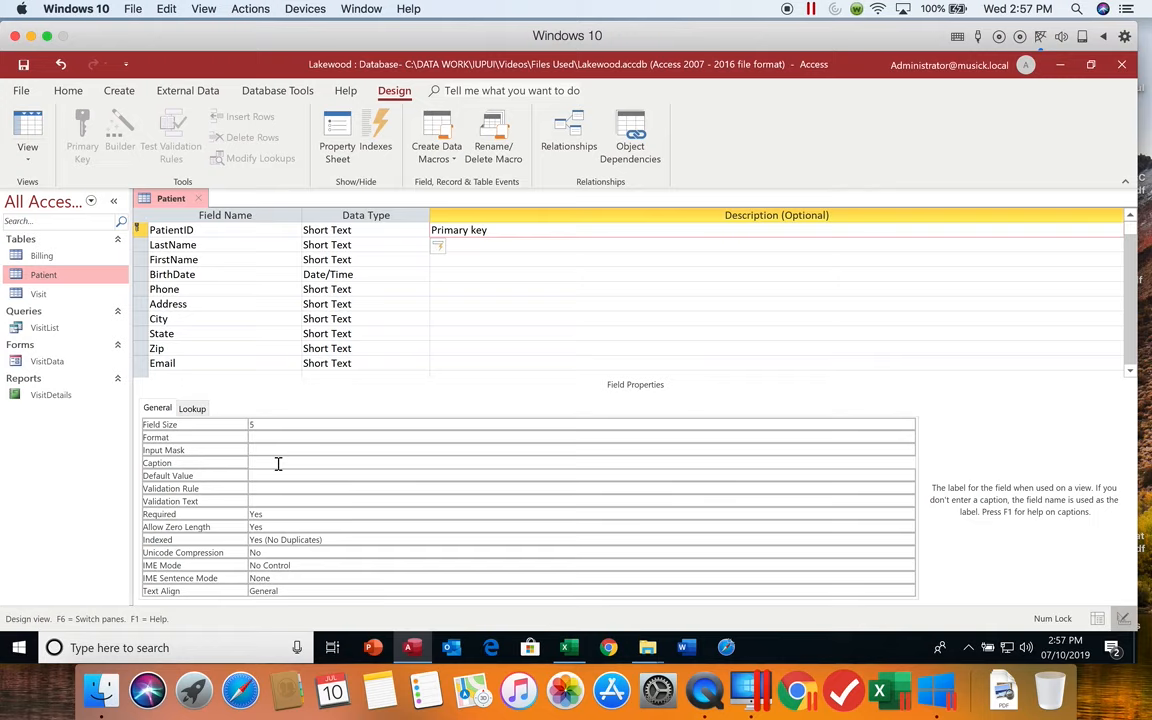
{"action": "type", "text": "Patient ID"}
- Set the LastName field's caption to "Last Name" and the FirstName field's caption to "First Name"
{"action": "left_click", "coordinate": [220, 245]}
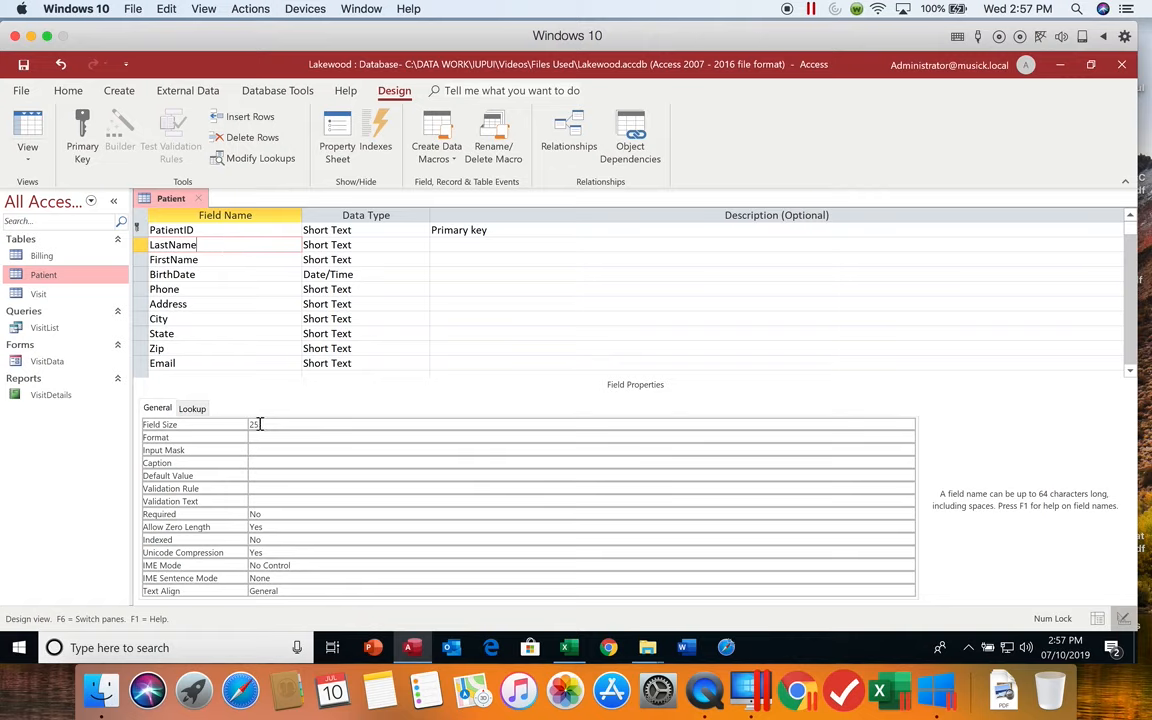
{"action": "left_click", "coordinate": [257, 463]}
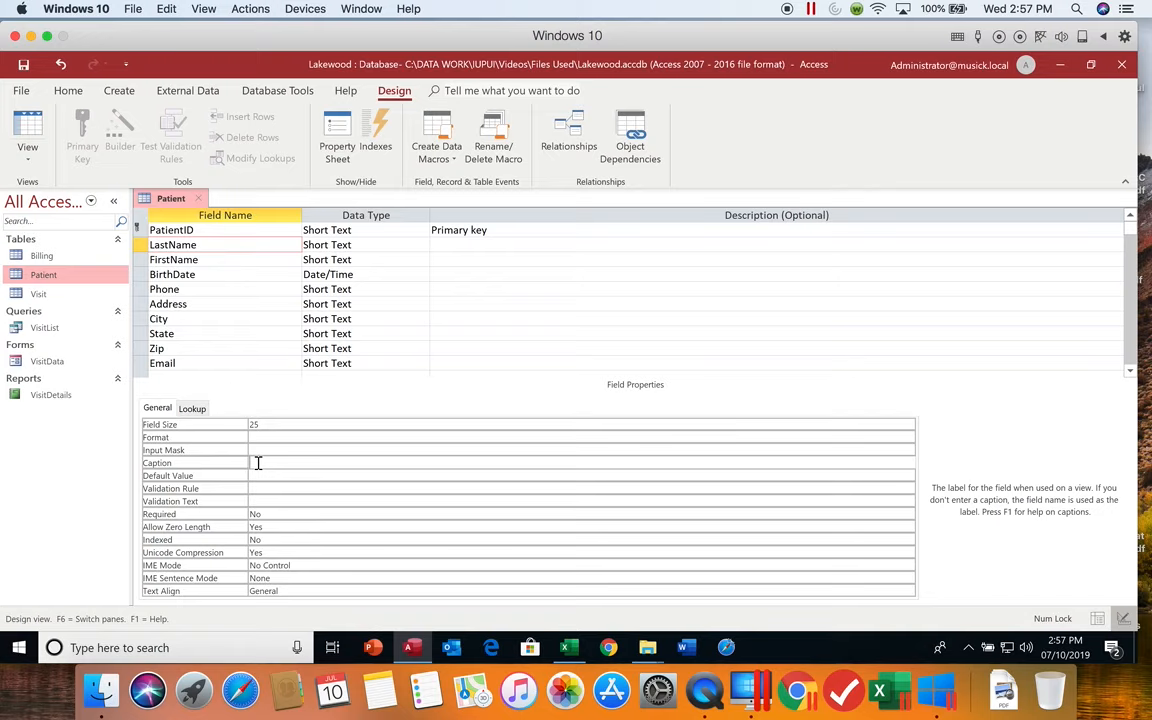
{"action": "type", "text": "Last Name"}
{"action": "left_click", "coordinate": [201, 261]}
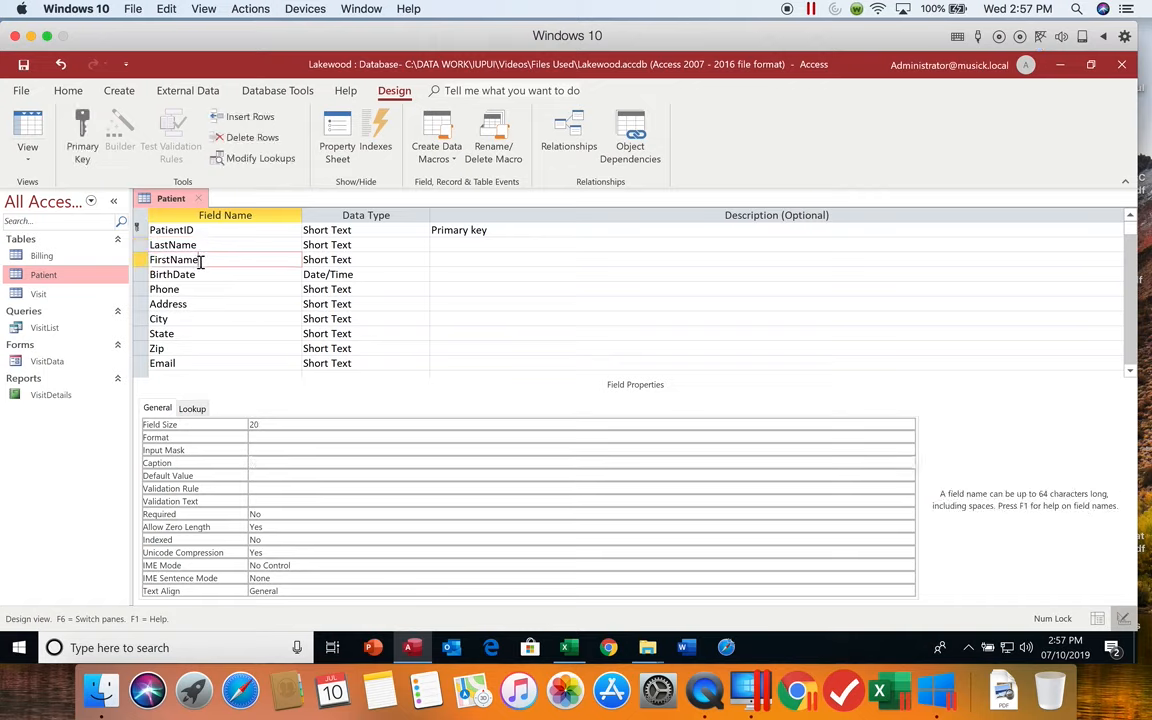
{"action": "left_click", "coordinate": [264, 464]}
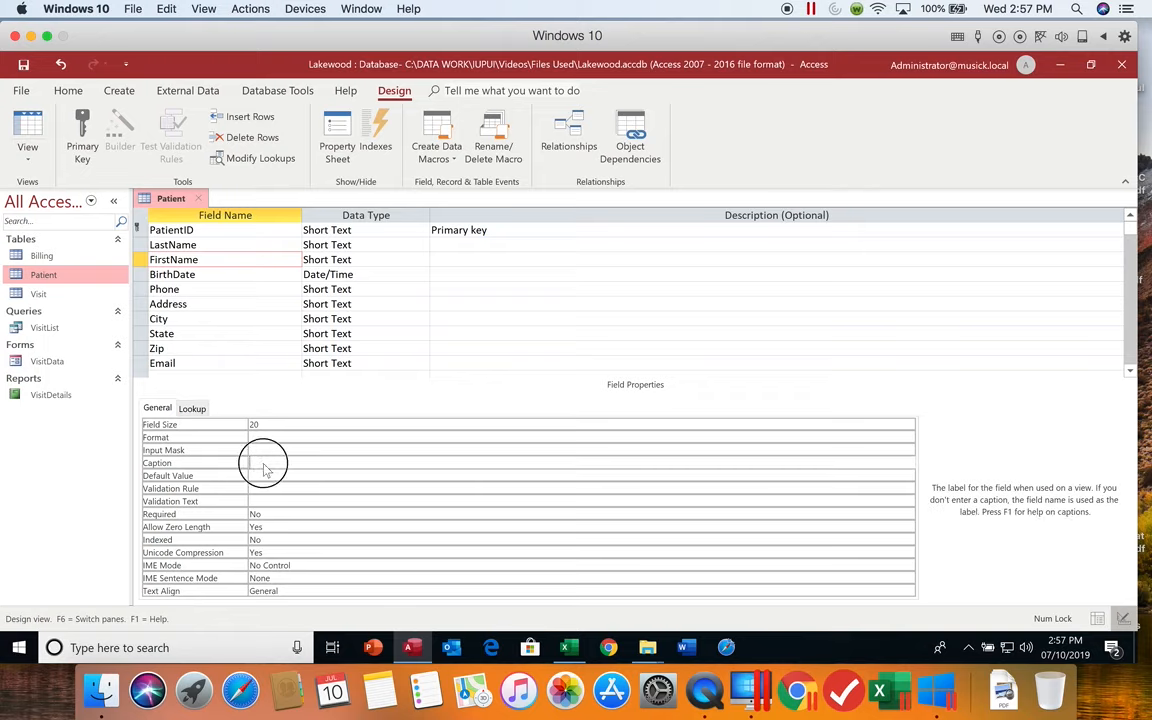
{"action": "type", "text": "Firs"}
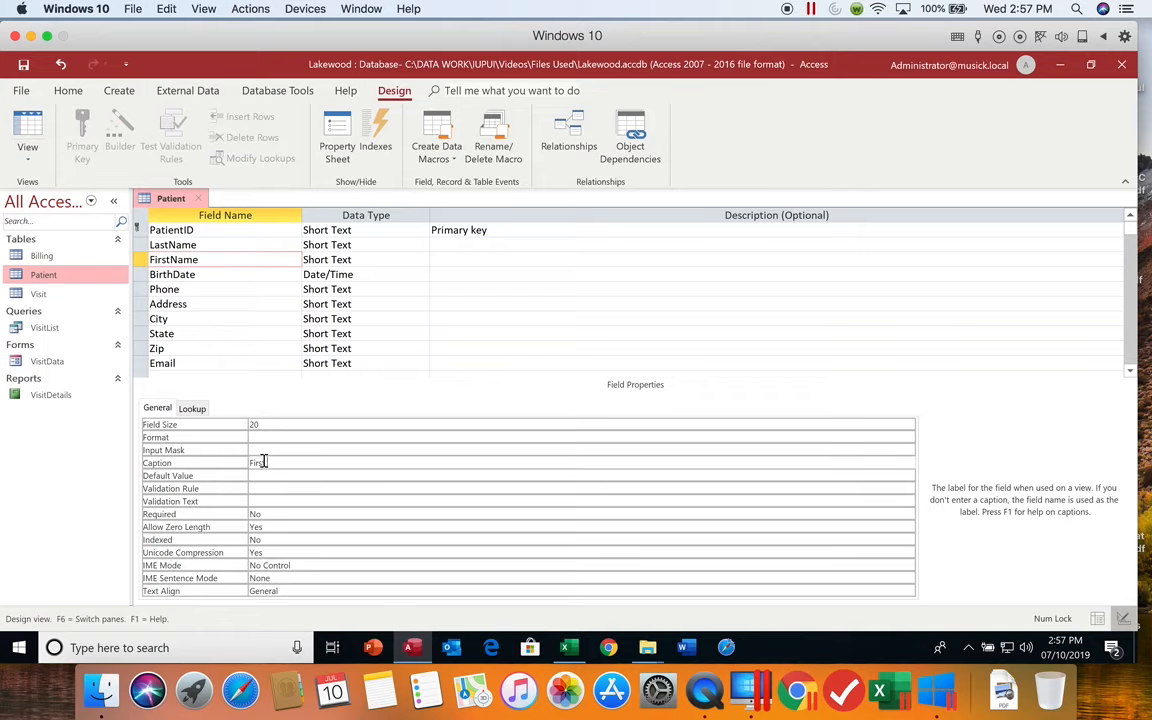
{"action": "type", "text": "t Name"}
- Set the BirthDate field's caption to "Date of Birth"
{"action": "left_click", "coordinate": [213, 274]}
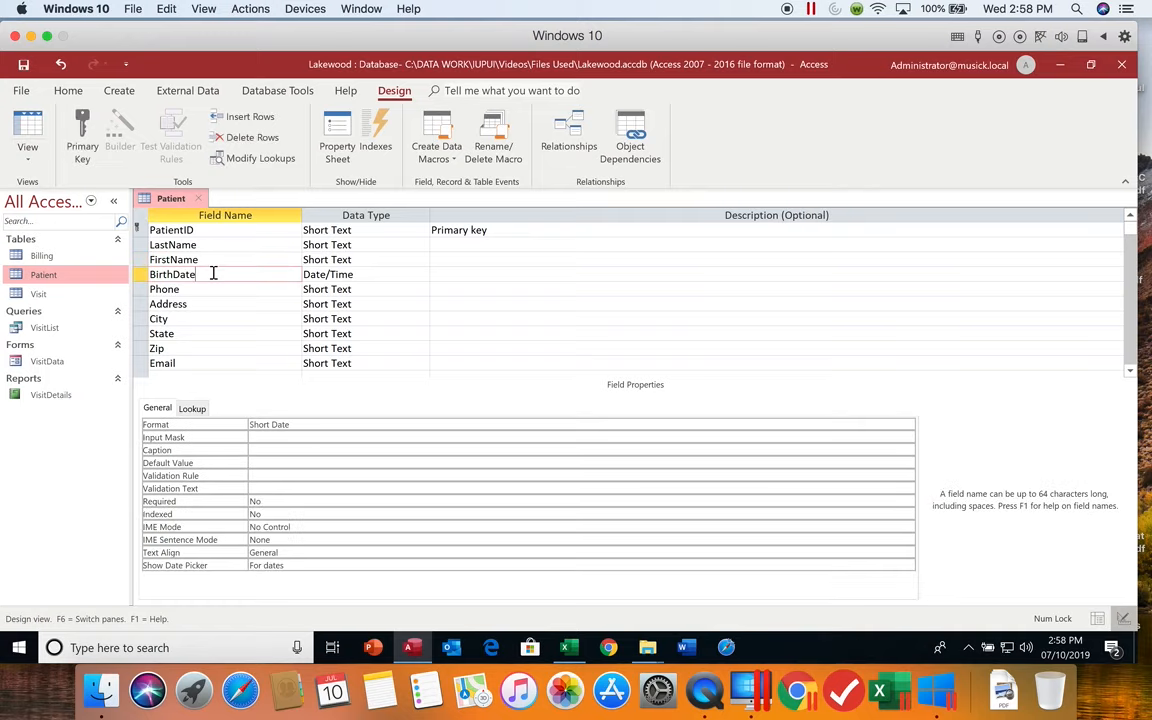
{"action": "left_click", "coordinate": [275, 449]}
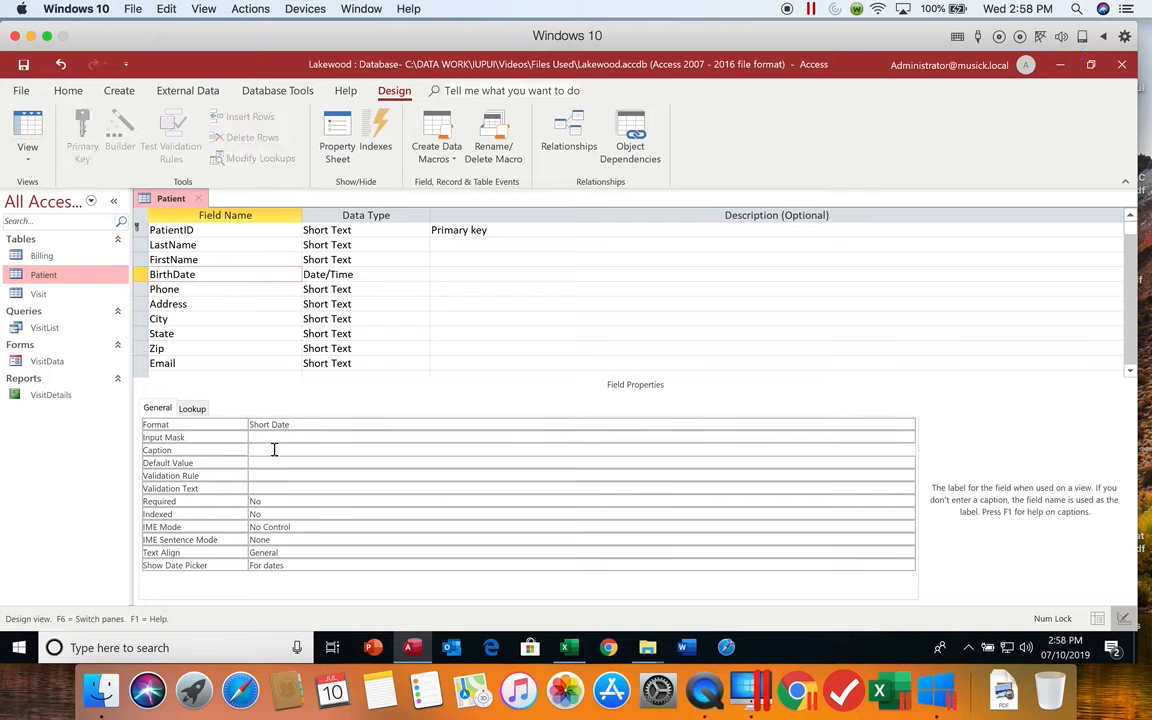
{"action": "type", "text": "Date of Birth"}
- Set the State field's default value to GA and save the Patient table design
{"action": "left_click", "coordinate": [185, 335]}
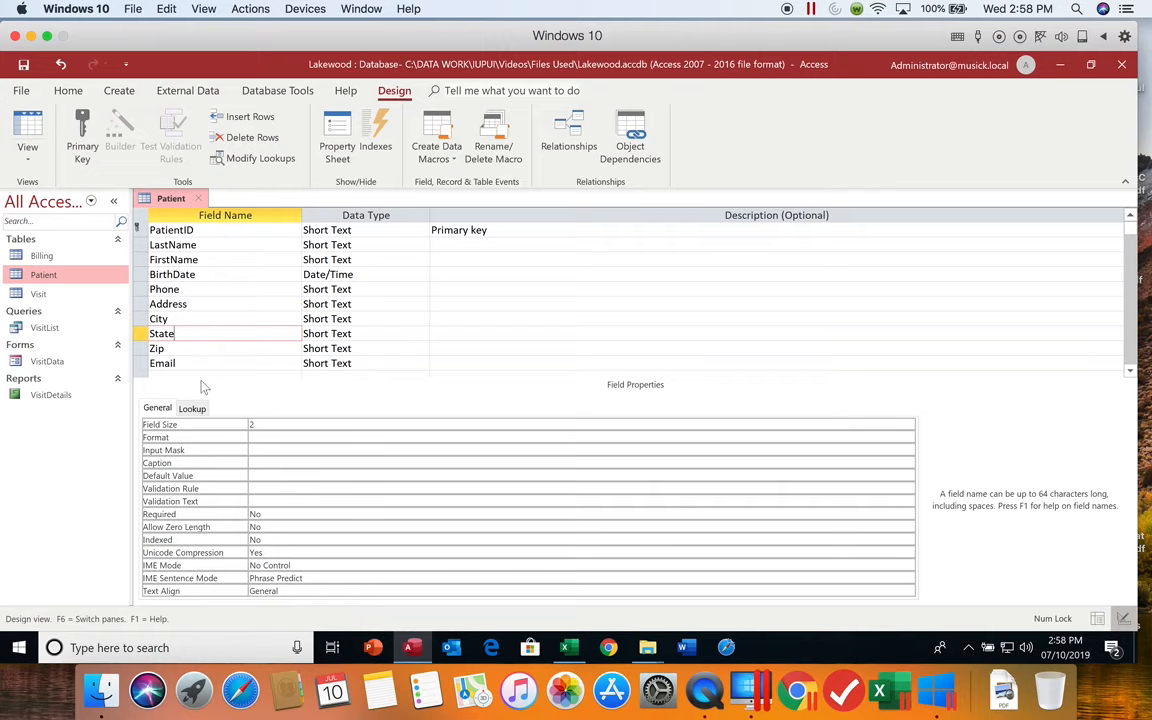
{"action": "left_click", "coordinate": [259, 474]}
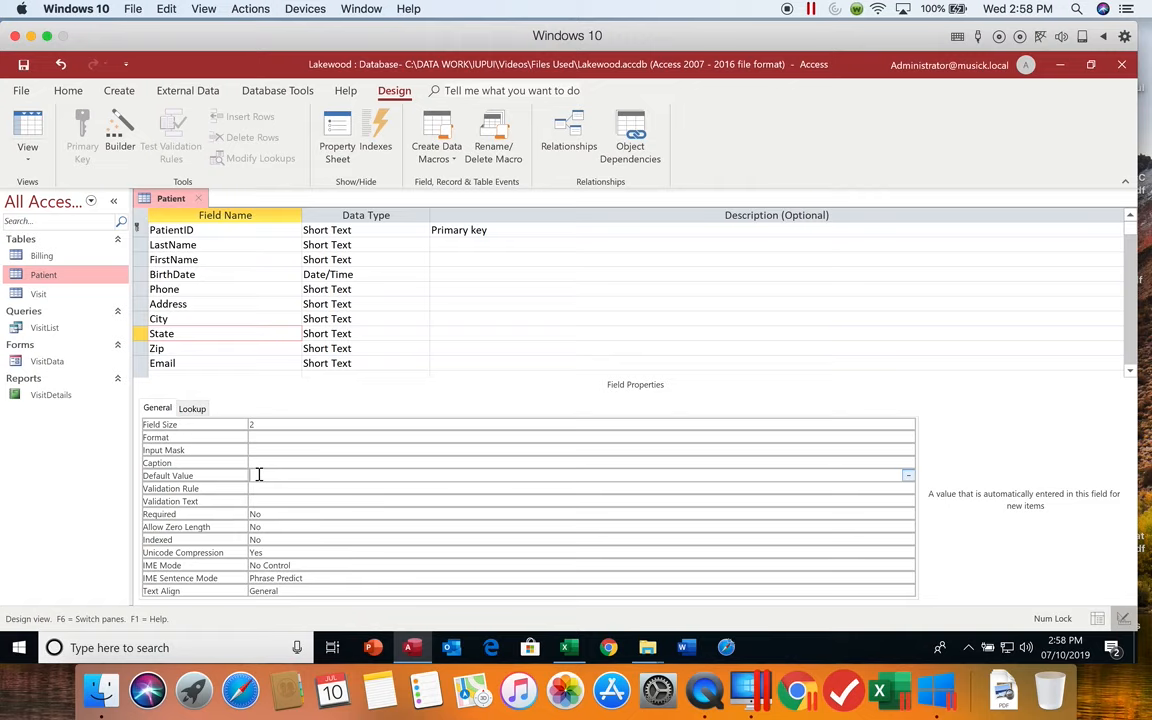
{"action": "type", "text": "GA"}
{"action": "key", "text": "Return"}
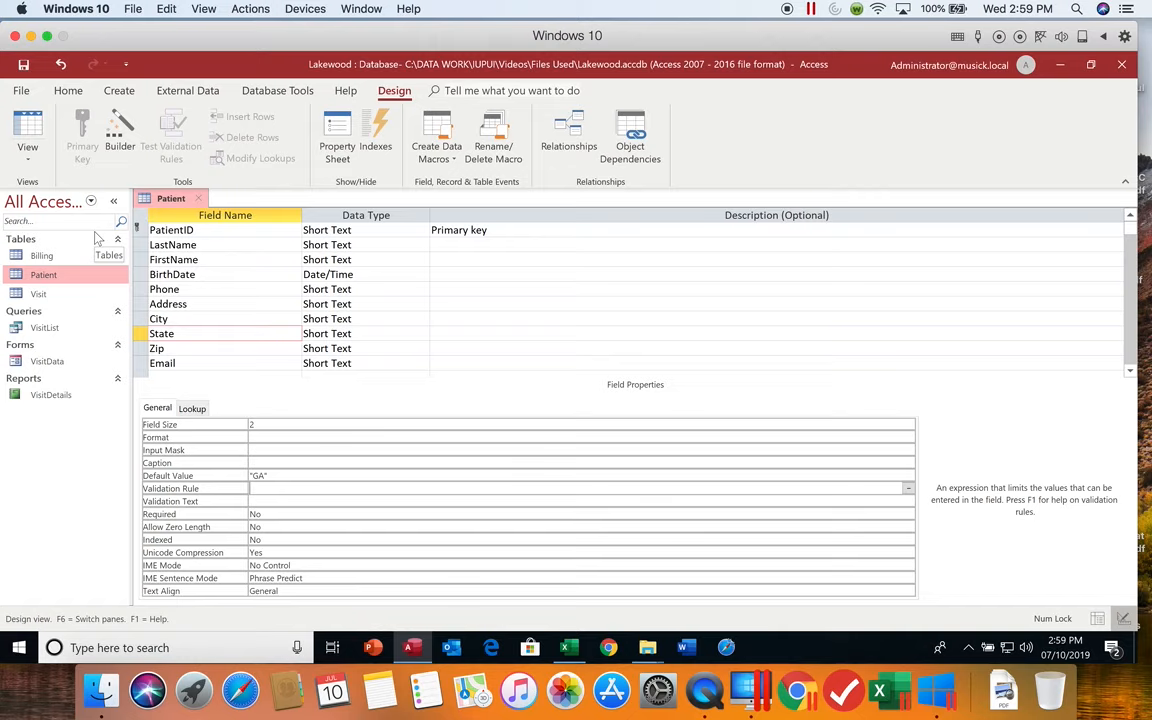
{"action": "left_click", "coordinate": [25, 66]}
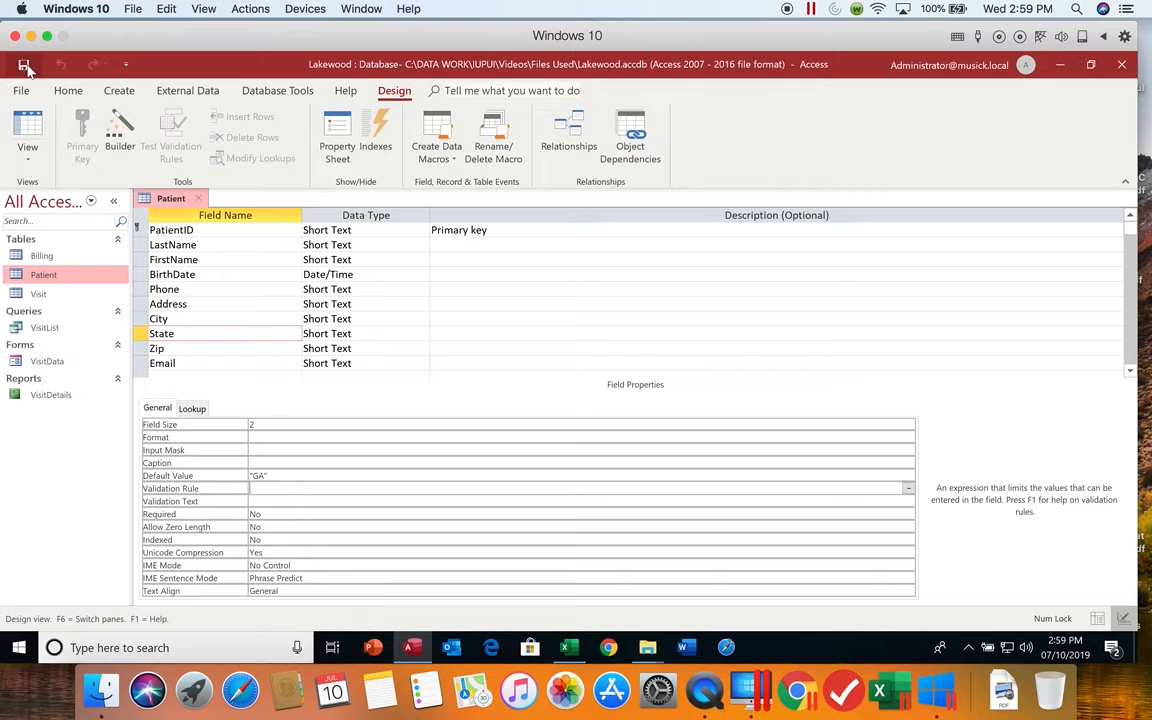
- Close the table design, review the Patient table's column captions and default value in Datasheet view, and close it
{"action": "left_click", "coordinate": [205, 199]}
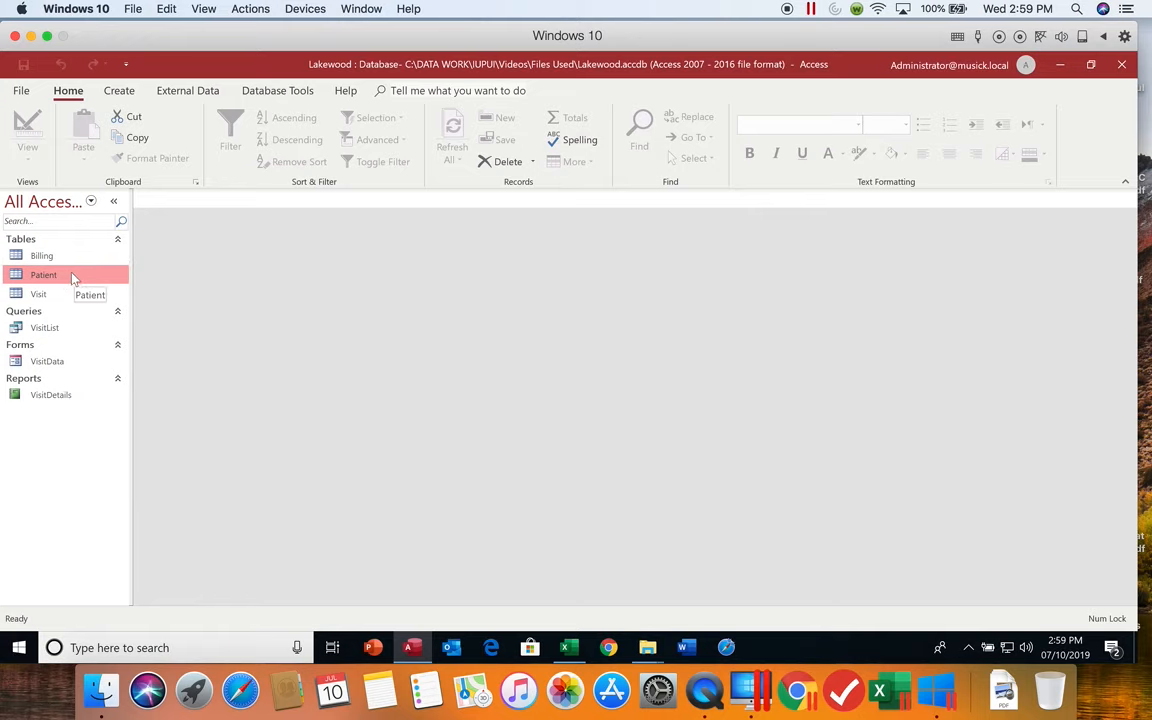
{"action": "double_click", "coordinate": [59, 282]}
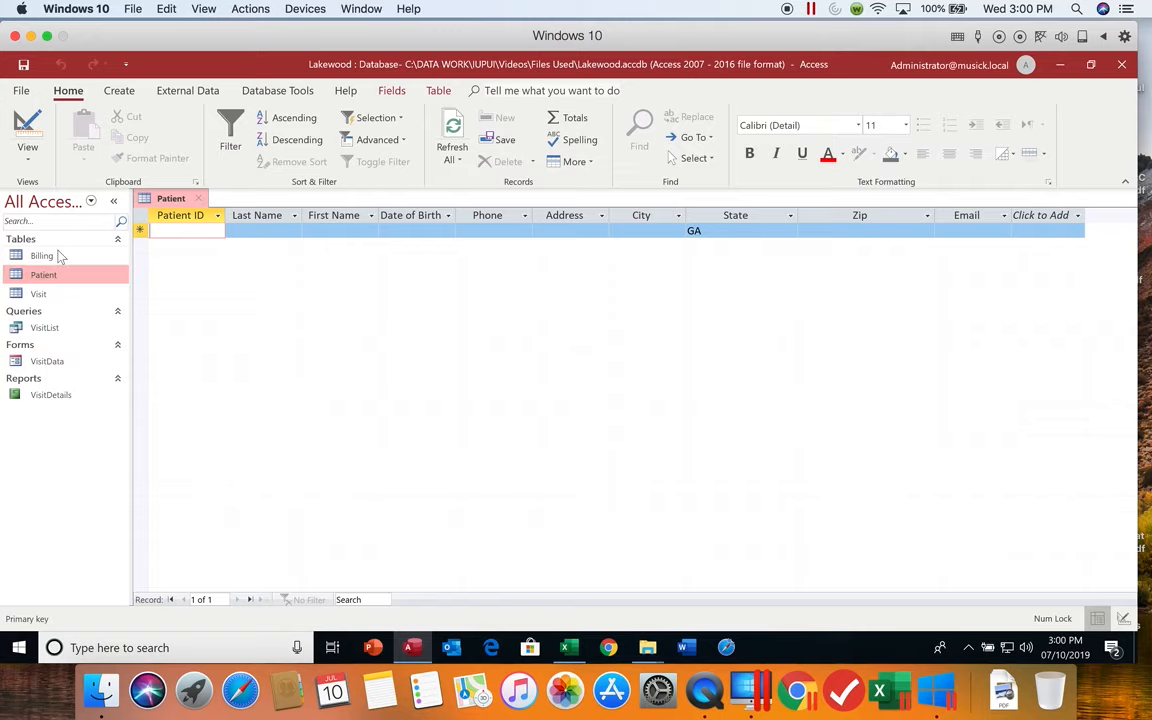
{"action": "left_click", "coordinate": [199, 200]}
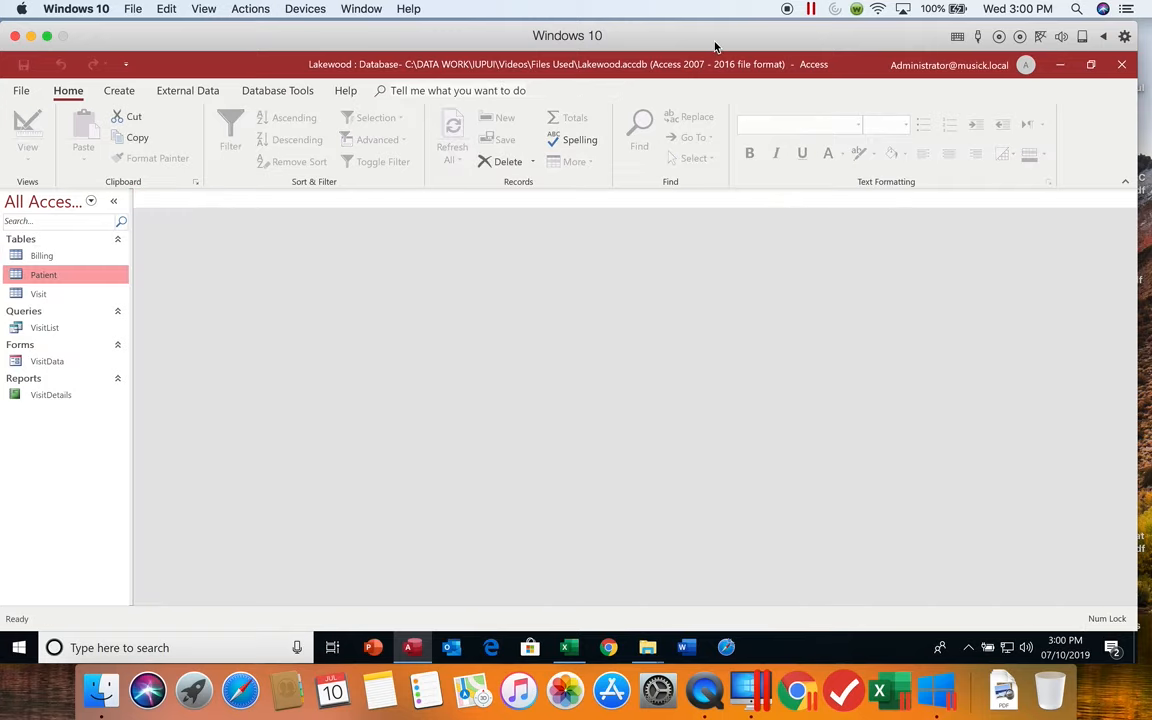